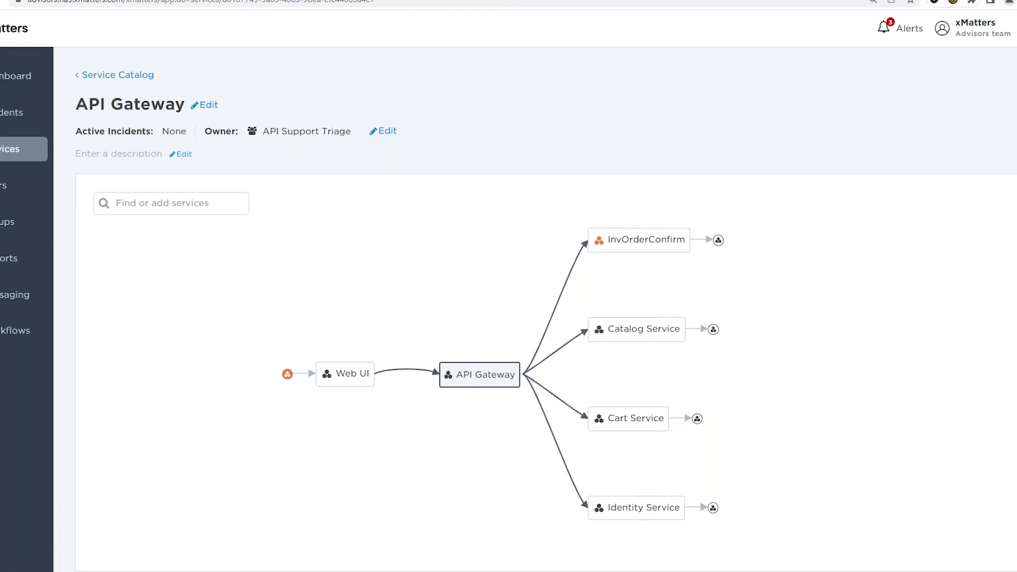
Start a new Service Catalog entry named Mobile App with the description "Mobile interface for online order system"
{"action": "left_click", "coordinate": [13, 150]}
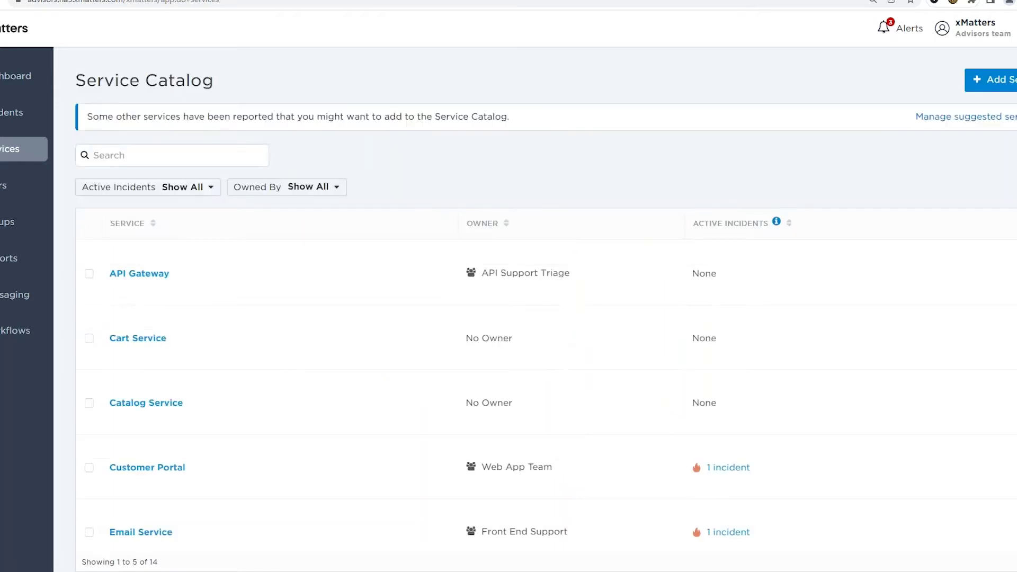
{"action": "left_click", "coordinate": [1012, 88]}
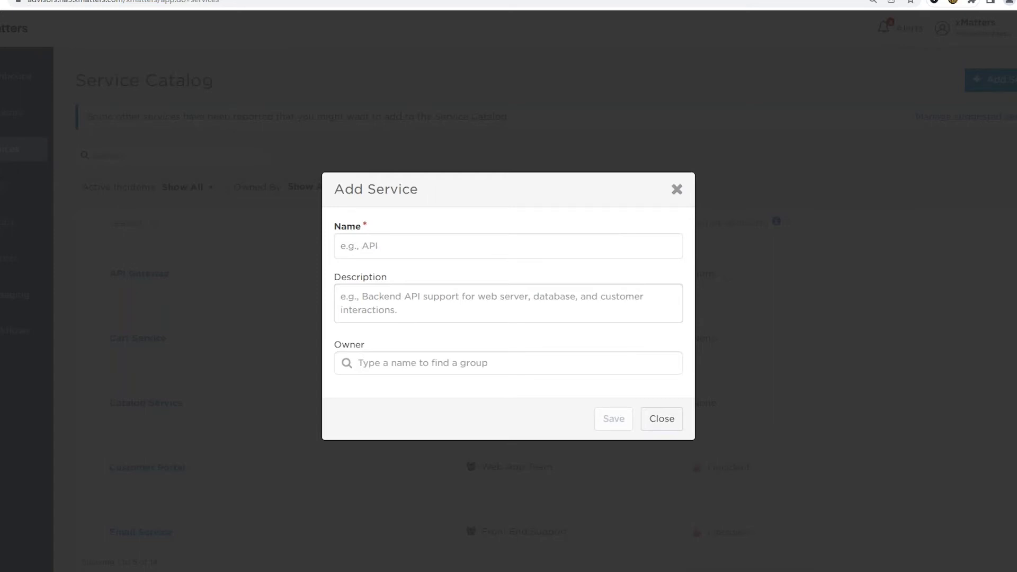
{"action": "left_click", "coordinate": [500, 252]}
{"action": "type", "text": "Mobile App"}
{"action": "key", "text": "Tab"}
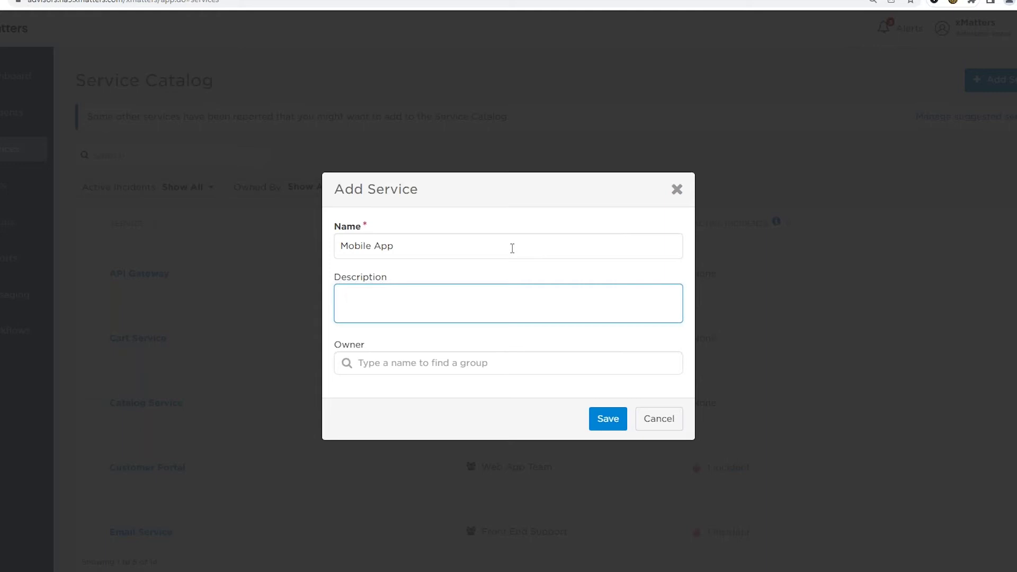
{"action": "type", "text": "Mobile interface for online o"}
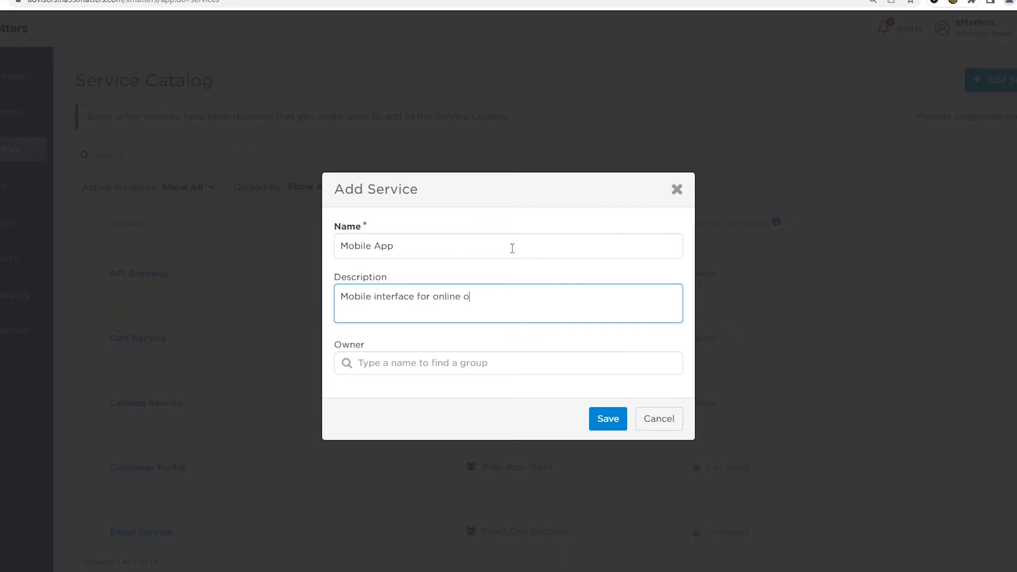
{"action": "type", "text": "rder system"}
{"action": "key", "text": "Tab"}
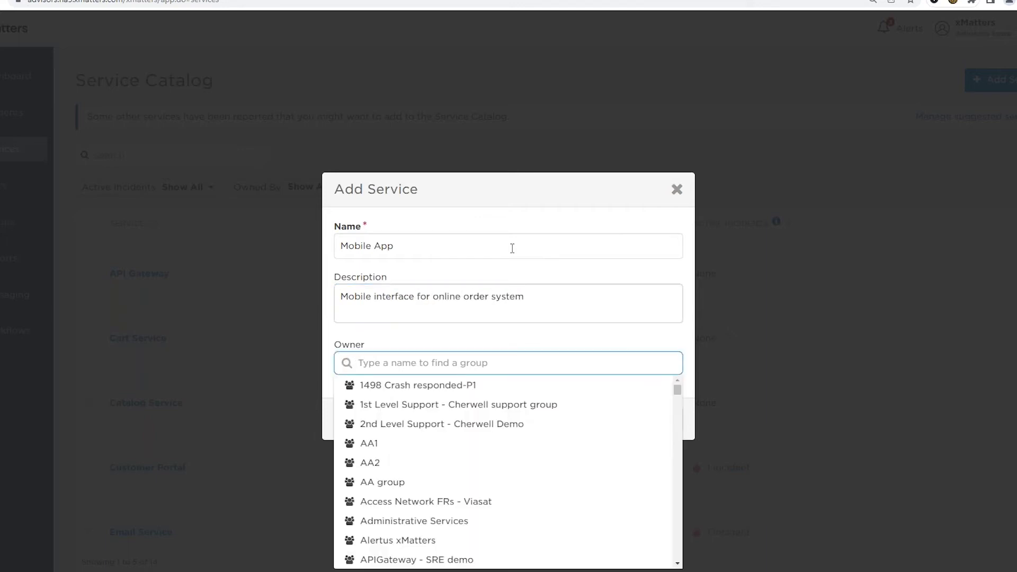
Assign Mobile App Team as the owner of the new service and save it
{"action": "type", "text": "Mobile App"}
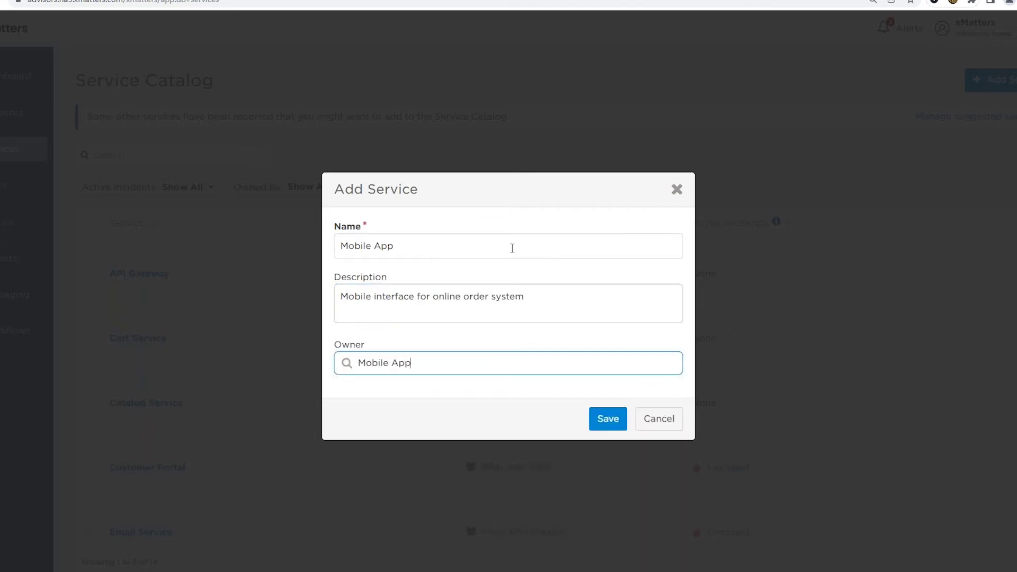
{"action": "type", "text": " Team"}
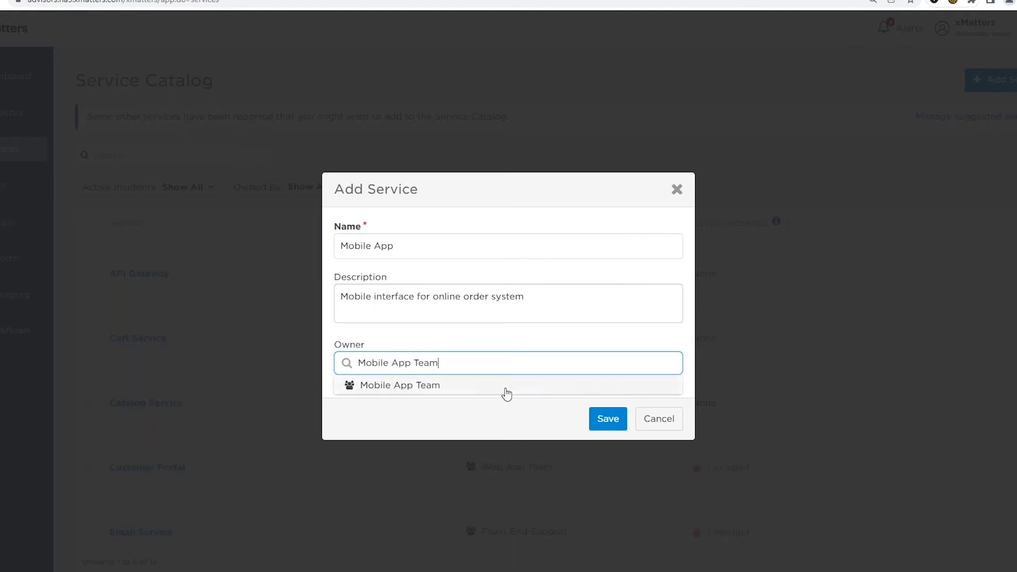
{"action": "left_click", "coordinate": [506, 392]}
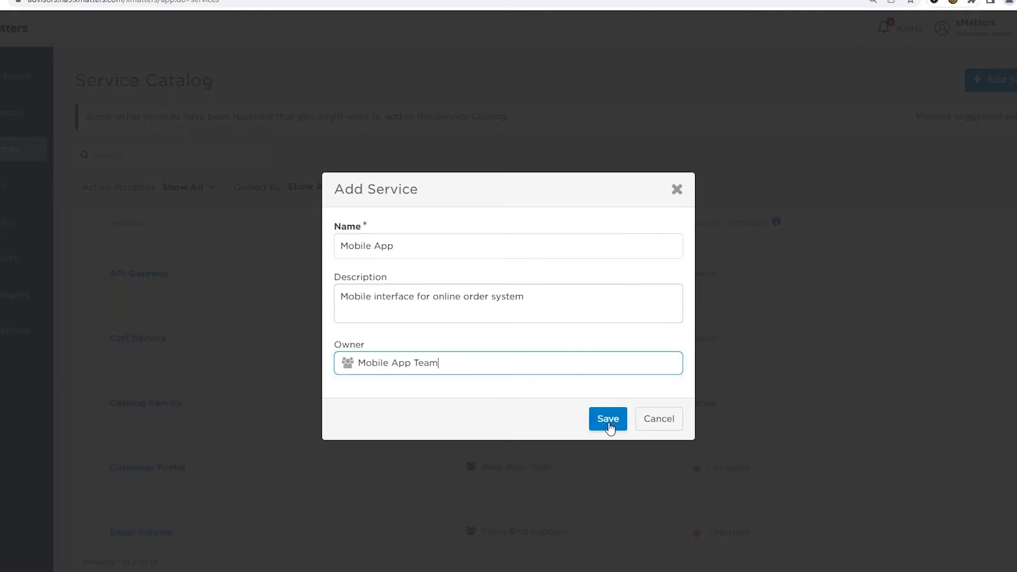
{"action": "left_click", "coordinate": [609, 427]}
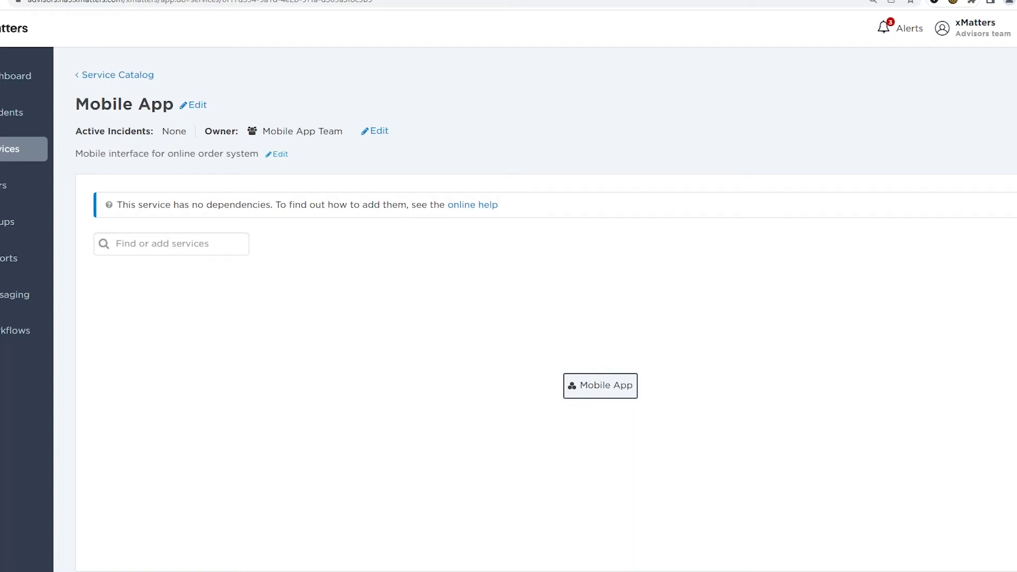
Find the existing API Gateway service and add it to the Mobile App dependency map
{"action": "left_click", "coordinate": [240, 244]}
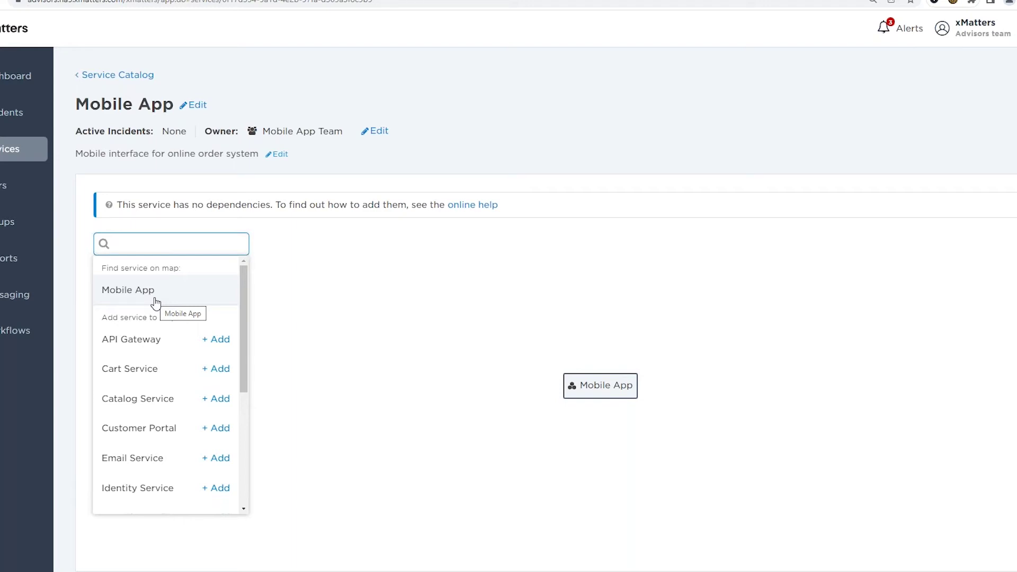
{"action": "scroll", "coordinate": [136, 358], "scroll_direction": "down", "scroll_amount": 1}
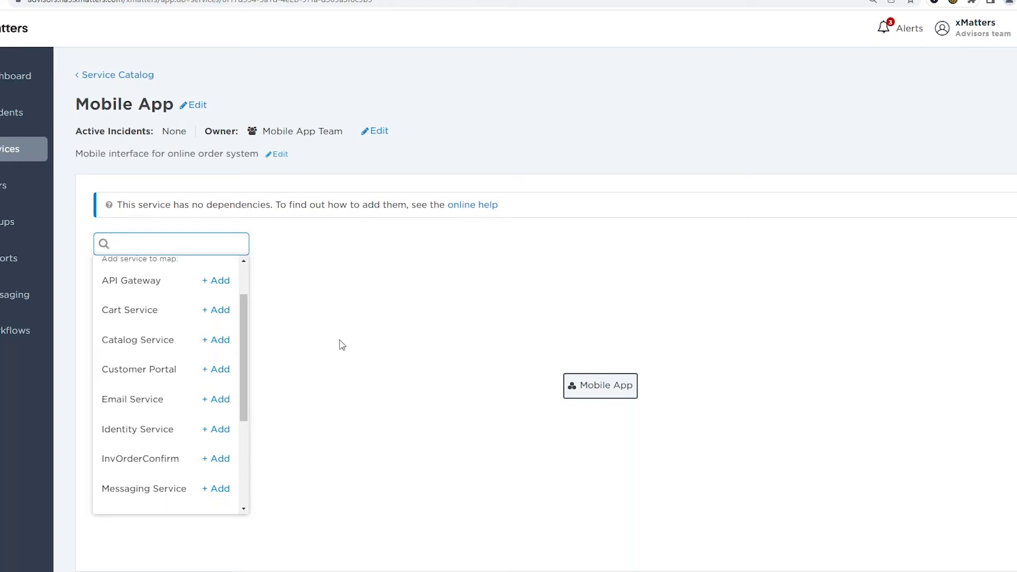
{"action": "scroll", "coordinate": [193, 341], "scroll_direction": "up", "scroll_amount": 2}
{"action": "type", "text": "API"}
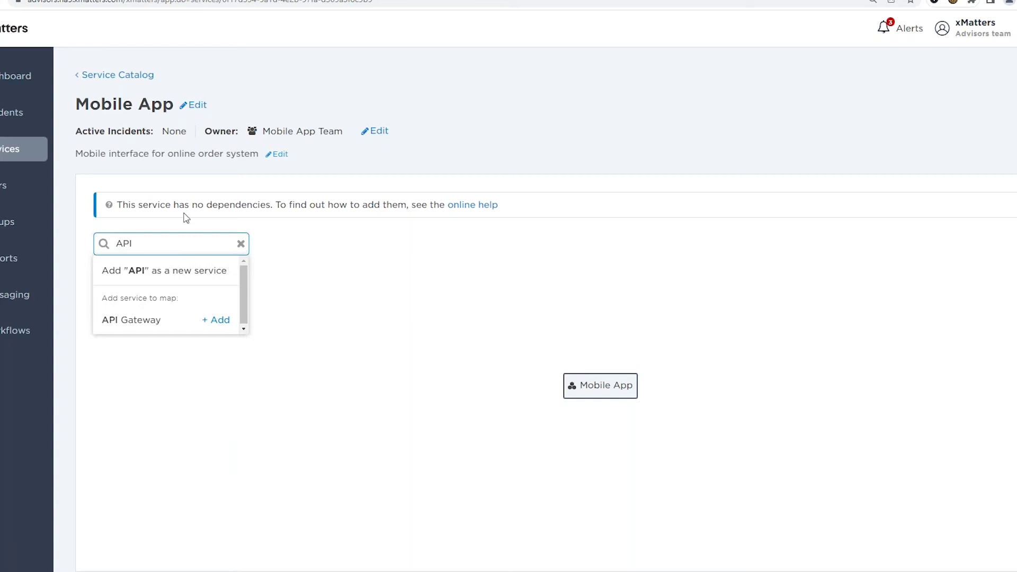
{"action": "left_click", "coordinate": [220, 326]}
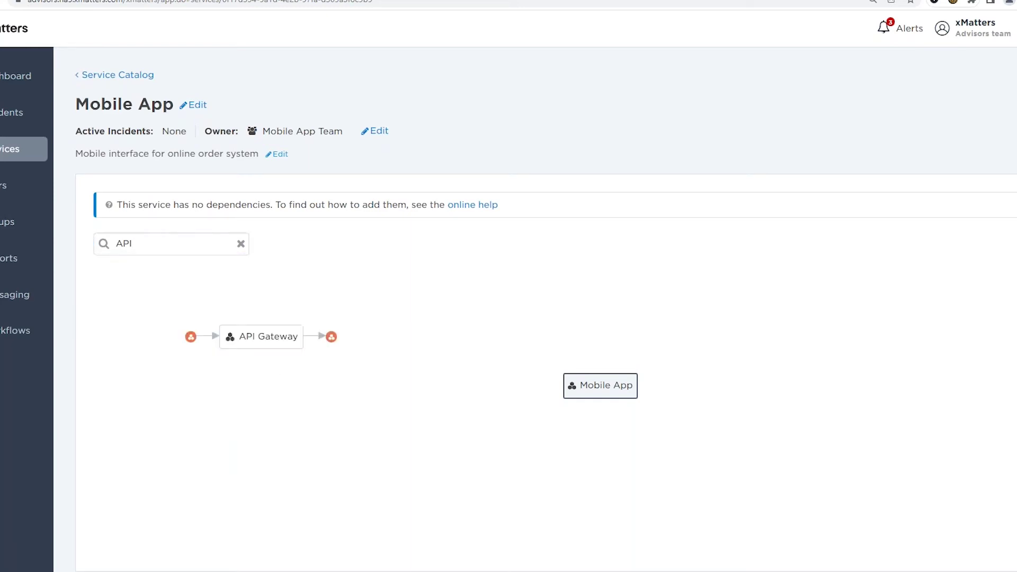
Place API Gateway to the right of Mobile App and draw a dependency from Mobile App to API Gateway
{"action": "left_click_drag", "start_coordinate": [240, 321], "coordinate": [707, 399]}
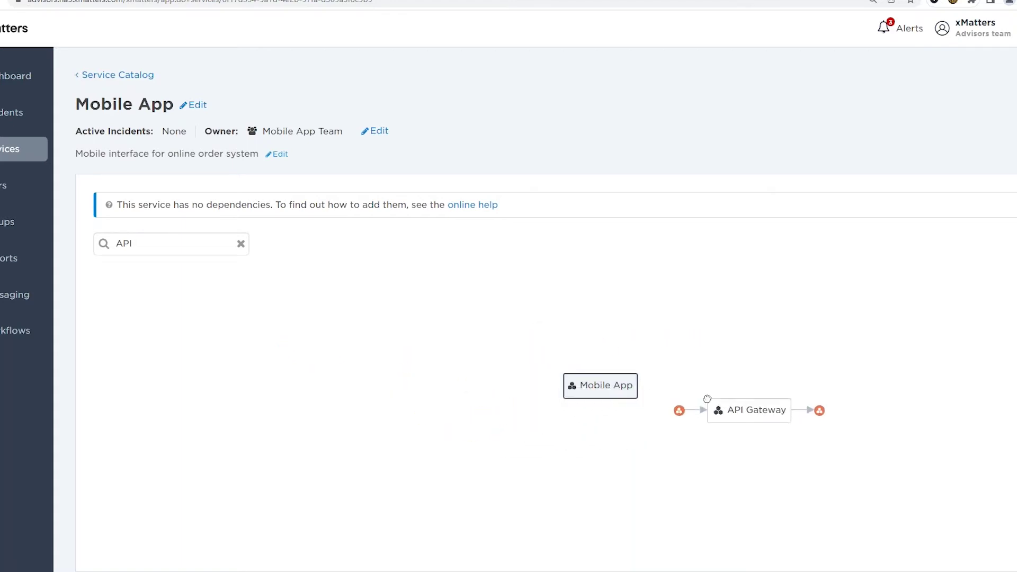
{"action": "left_click_drag", "start_coordinate": [708, 399], "coordinate": [764, 366]}
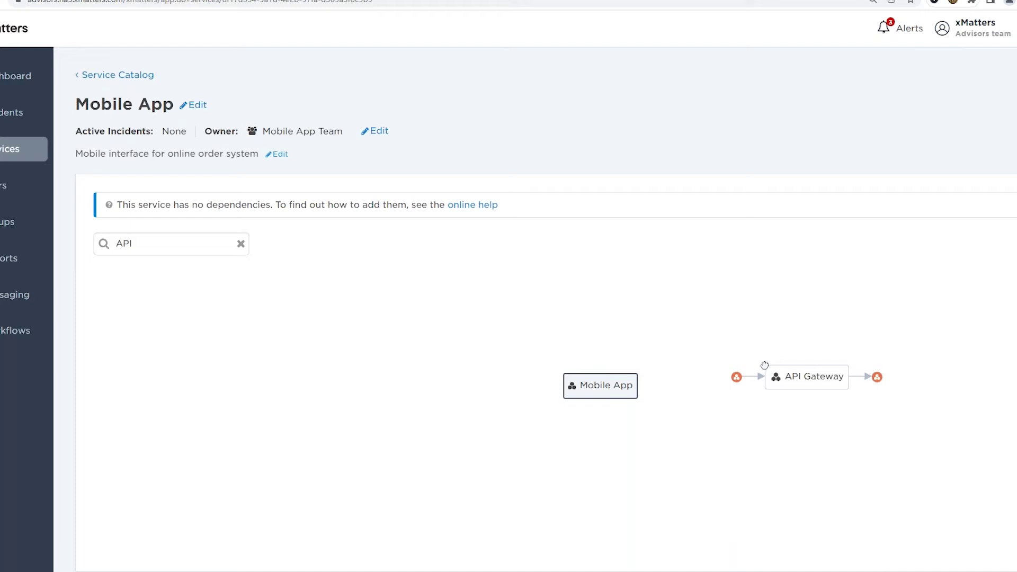
{"action": "left_click_drag", "start_coordinate": [765, 365], "coordinate": [807, 370]}
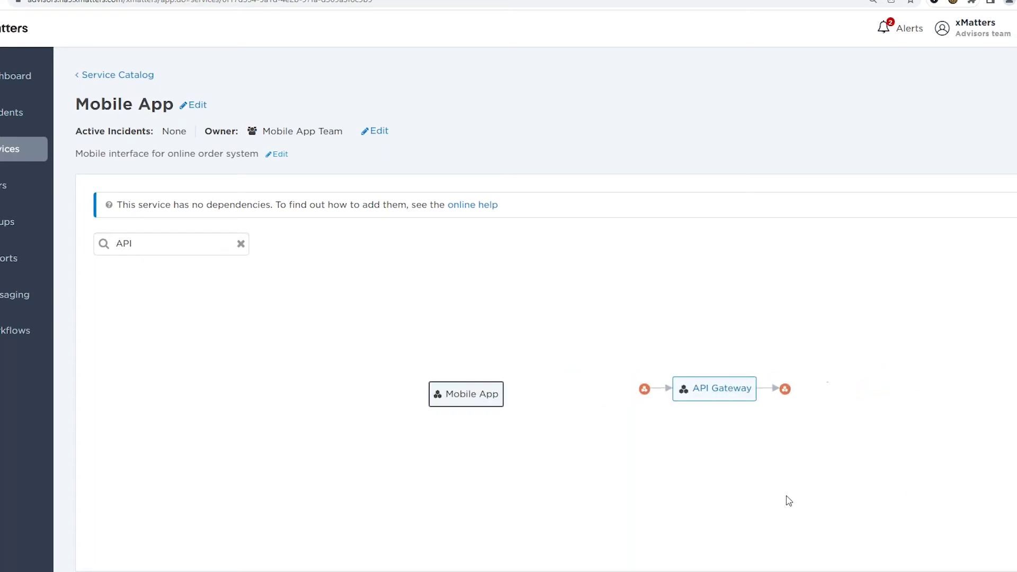
{"action": "mouse_move", "coordinate": [478, 397]}
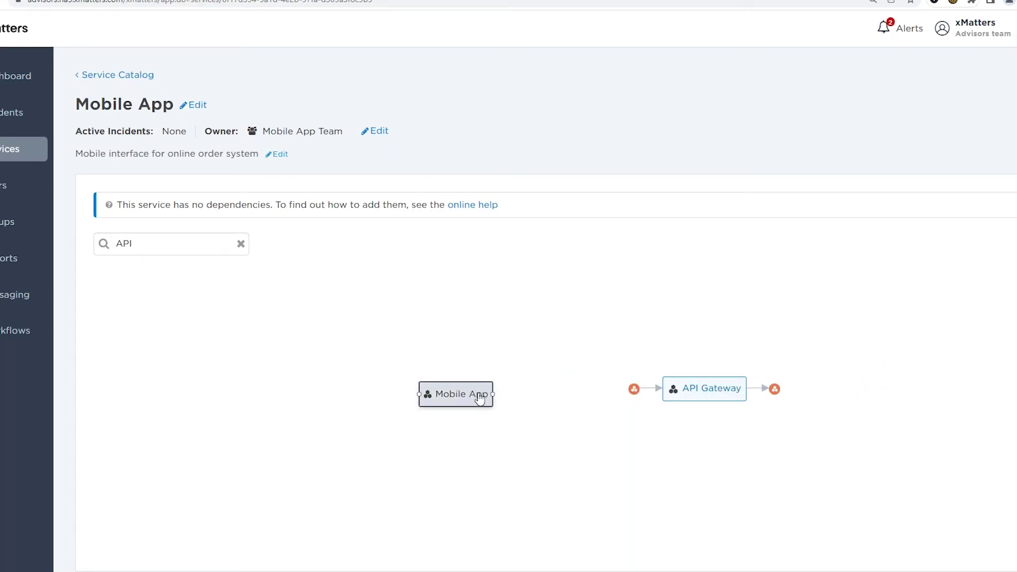
{"action": "left_click_drag", "start_coordinate": [493, 395], "coordinate": [729, 397]}
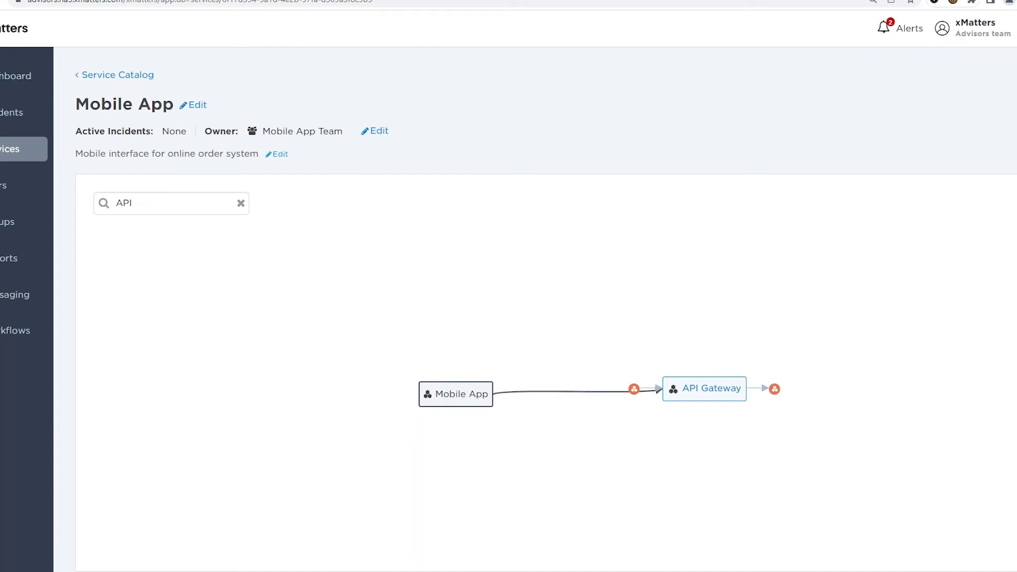
From the map, start a new service named Desktop Client with the description "Desktop app interface for the online order system"
{"action": "left_click", "coordinate": [164, 193]}
{"action": "type", "text": "Desktop Client"}
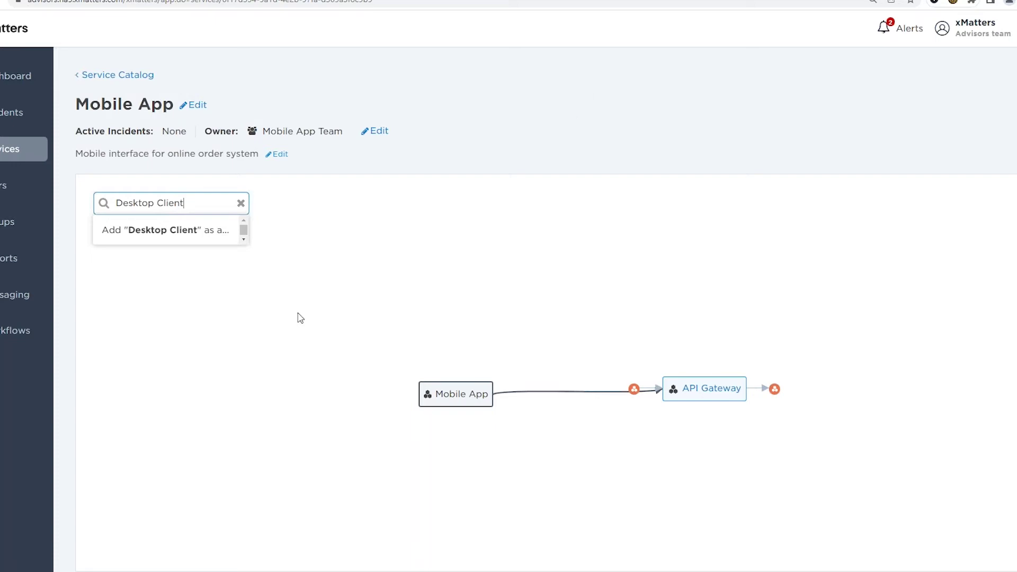
{"action": "left_click", "coordinate": [166, 229]}
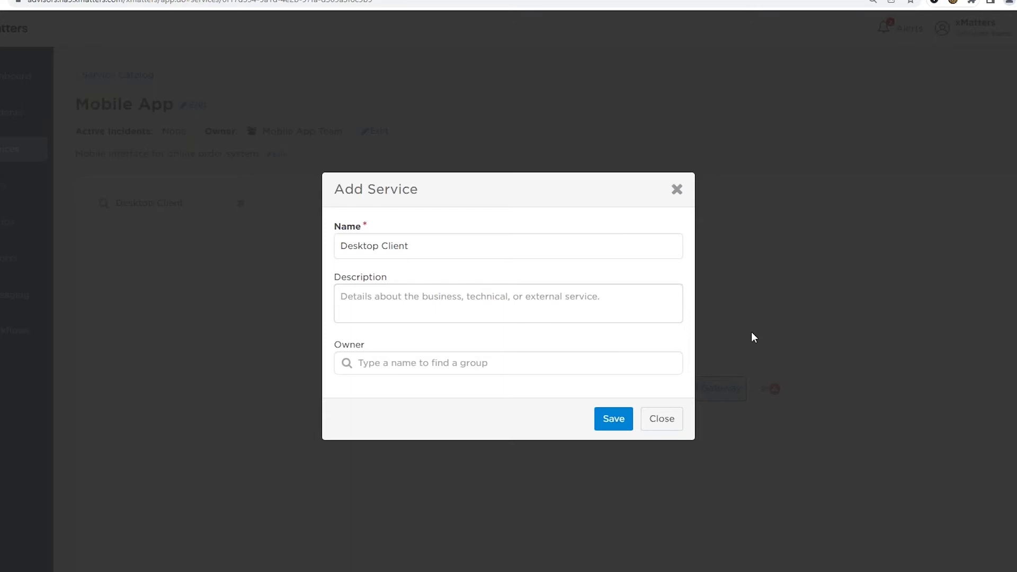
{"action": "left_click", "coordinate": [561, 311]}
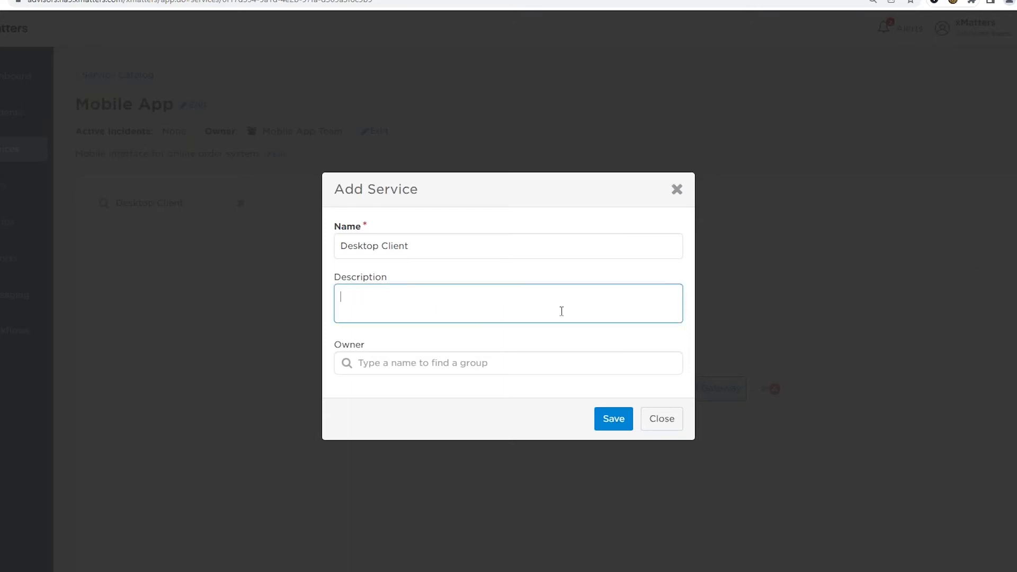
{"action": "type", "text": "Desk"}
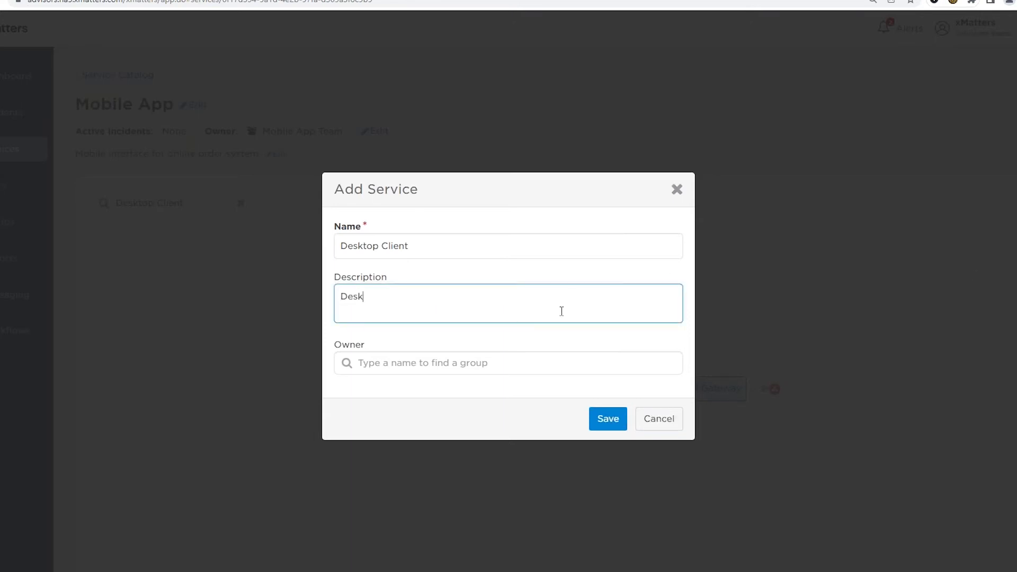
{"action": "type", "text": "top app interface for the "}
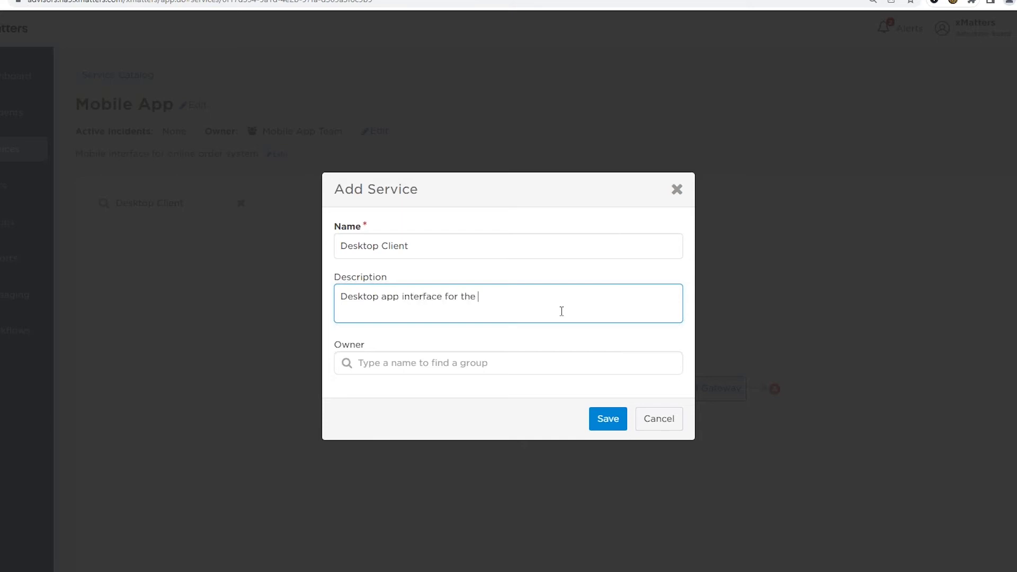
{"action": "type", "text": "online order system"}
{"action": "key", "text": "Tab"}
Assign Desktop App Team as the owner of Desktop Client and save the service
{"action": "type", "text": "Desktop App"}
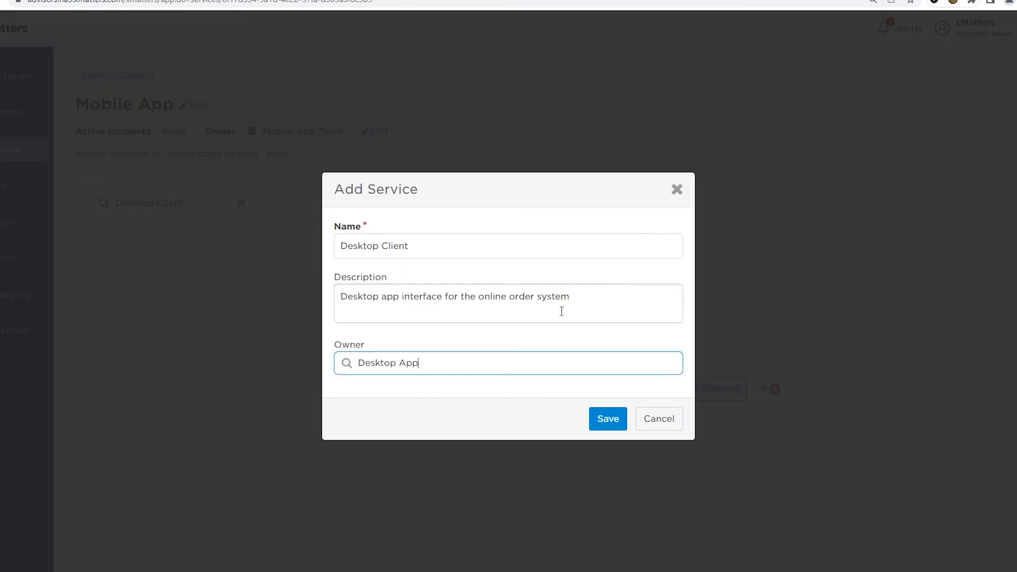
{"action": "left_click", "coordinate": [498, 385]}
{"action": "left_click", "coordinate": [615, 420]}
Place Desktop Client just above Mobile App on the map and draw a dependency from it to API Gateway
{"action": "left_click_drag", "start_coordinate": [622, 415], "coordinate": [553, 347]}
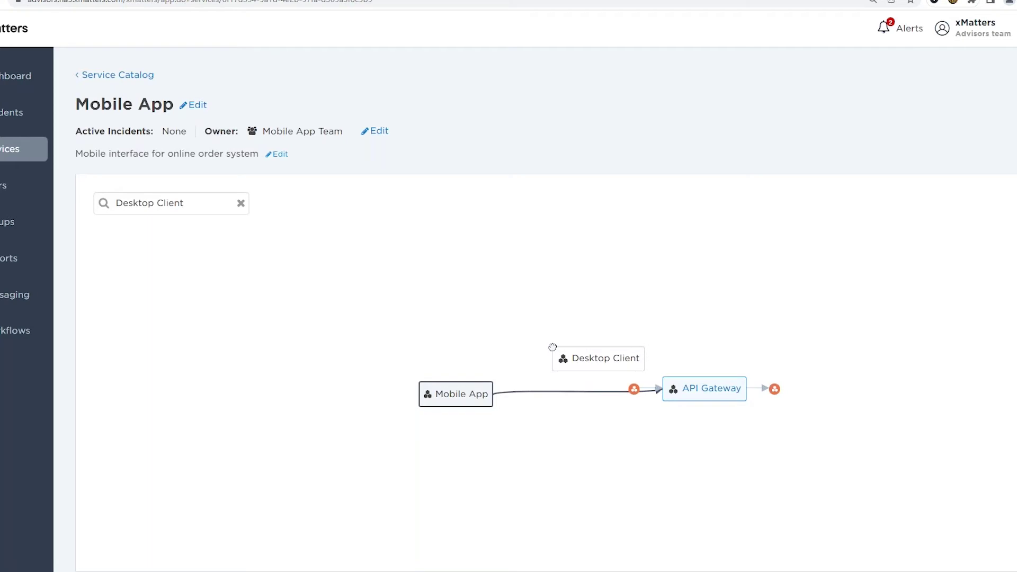
{"action": "left_click_drag", "start_coordinate": [553, 347], "coordinate": [415, 329]}
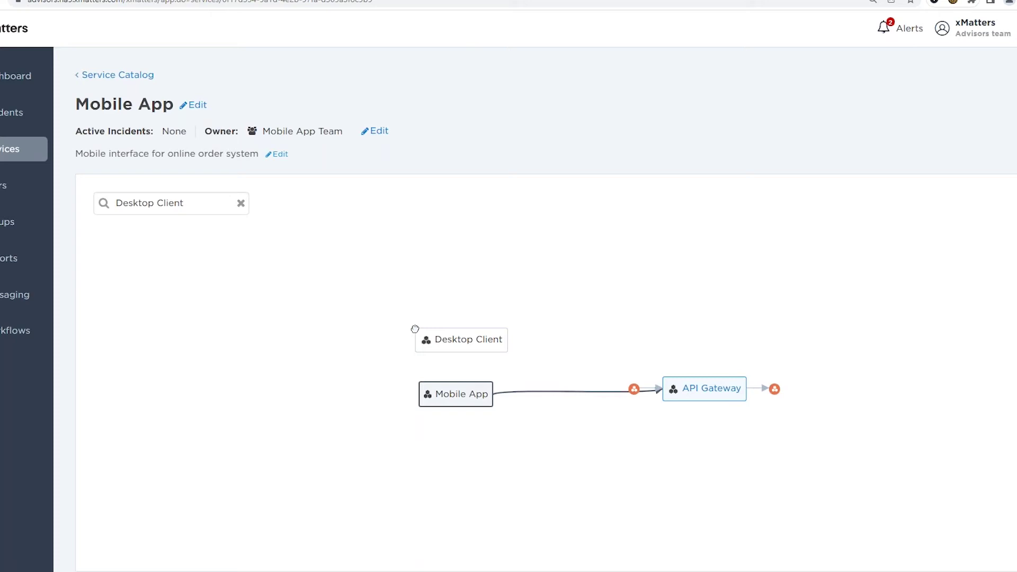
{"action": "left_click_drag", "start_coordinate": [415, 329], "coordinate": [409, 329]}
{"action": "left_click_drag", "start_coordinate": [408, 329], "coordinate": [408, 328]}
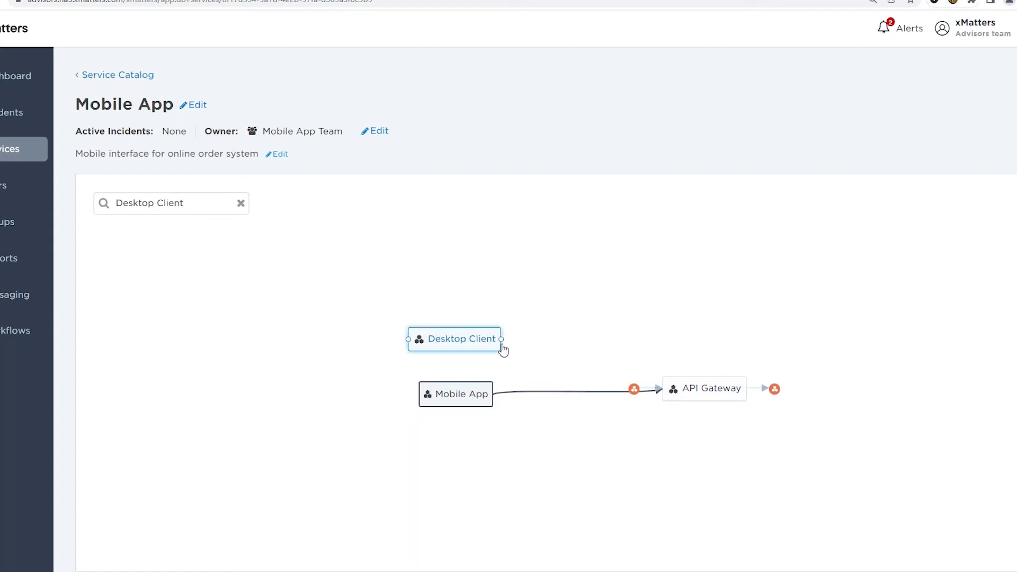
{"action": "left_click_drag", "start_coordinate": [501, 345], "coordinate": [692, 388]}
Open the Desktop Client service's own page and expand the other services that depend on API Gateway
{"action": "left_click", "coordinate": [480, 352]}
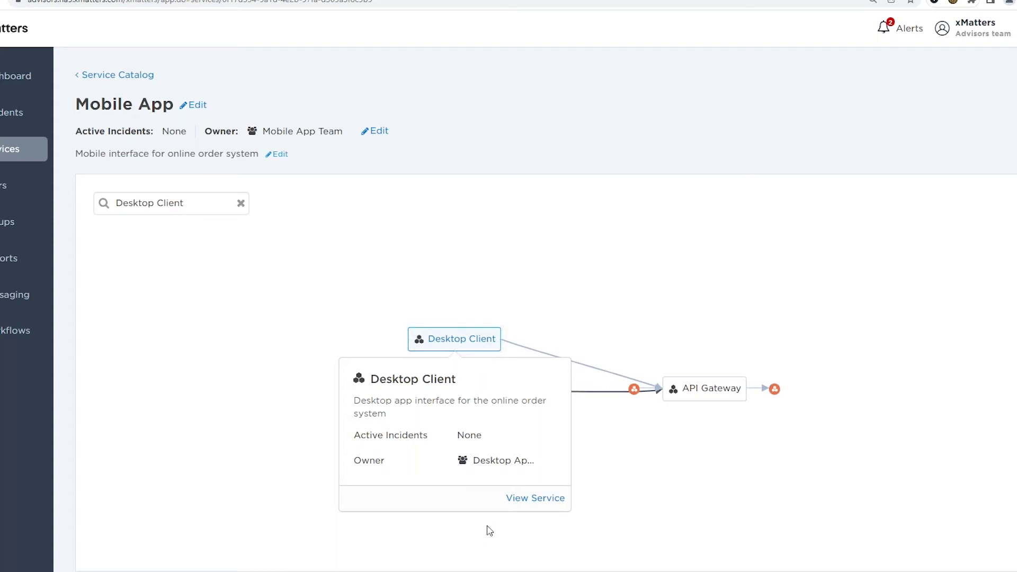
{"action": "left_click", "coordinate": [515, 505]}
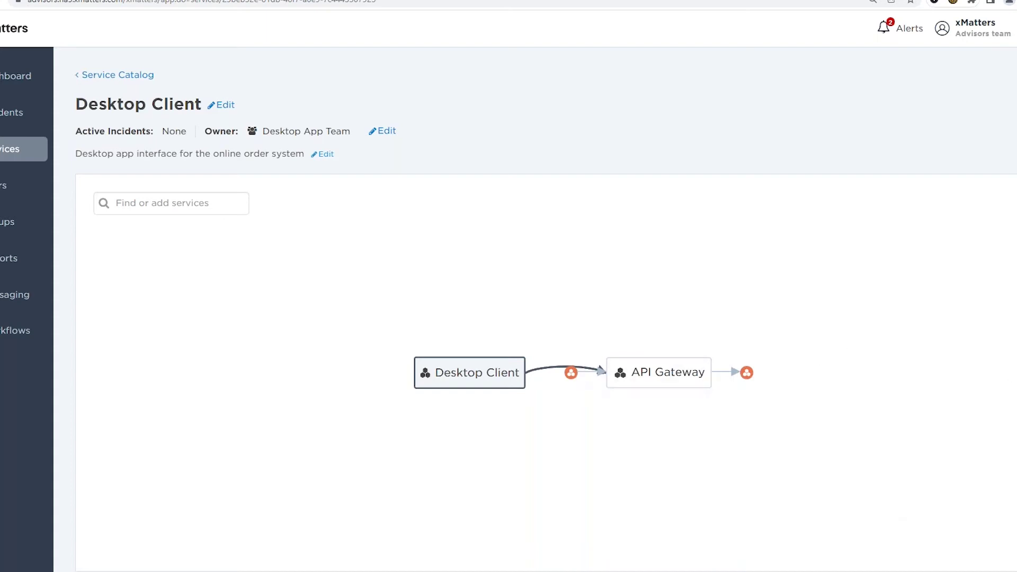
{"action": "left_click", "coordinate": [572, 375]}
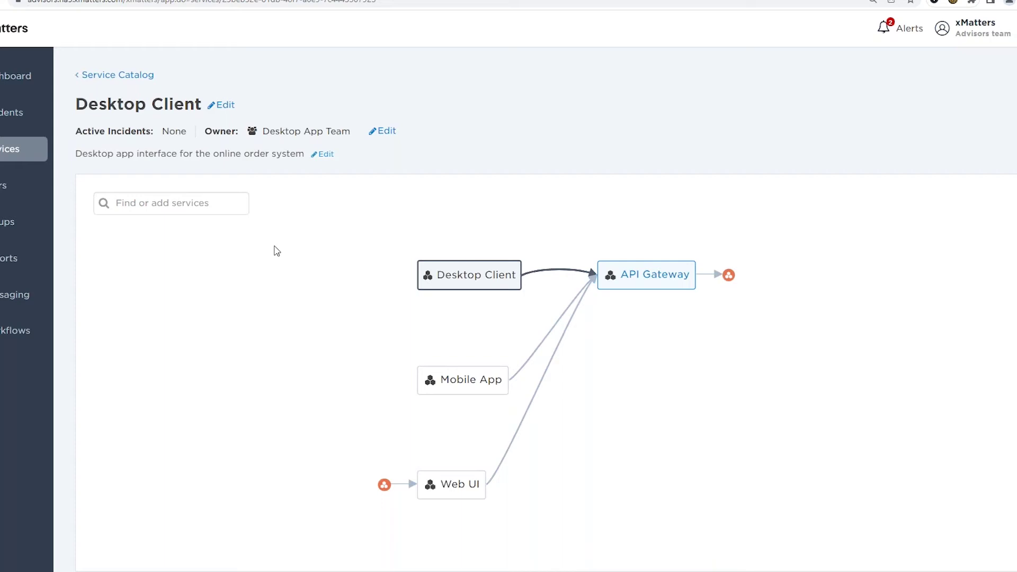
Find Cart Service on the Desktop Client dependency map
{"action": "left_click", "coordinate": [184, 204]}
{"action": "type", "text": "Cart Service"}
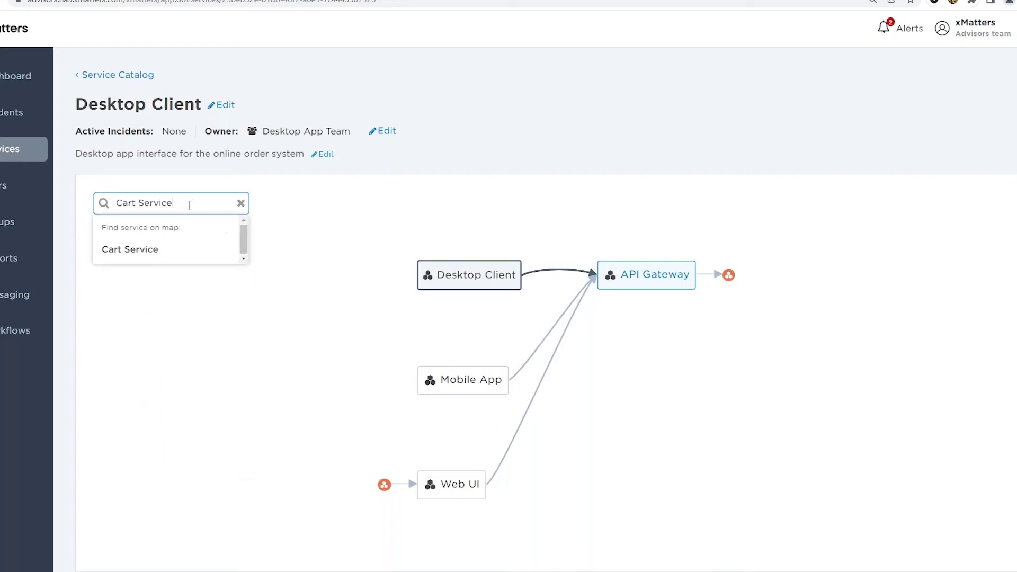
{"action": "left_click", "coordinate": [181, 255]}
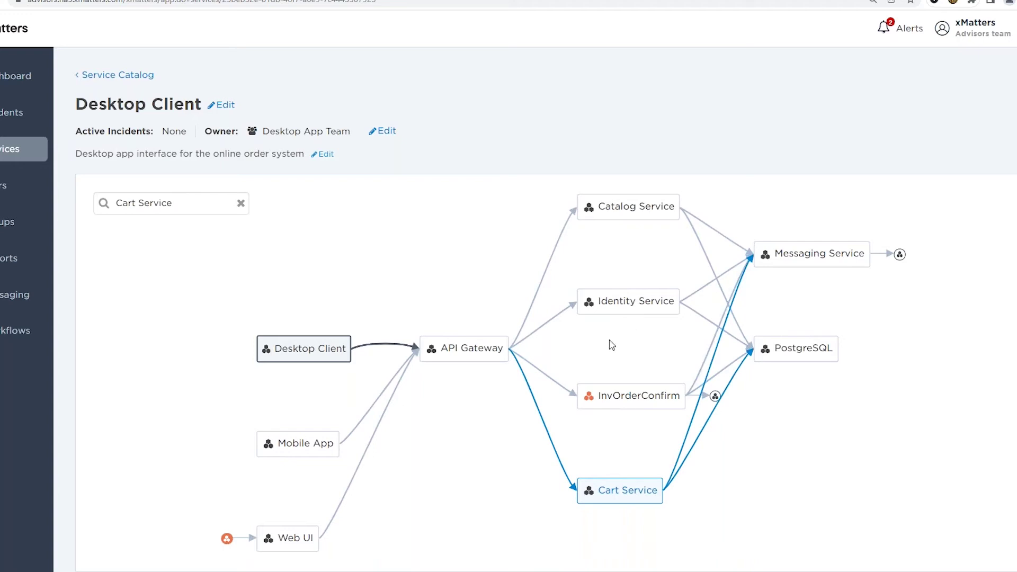
Check the options available for the dependency between Mobile App and API Gateway, leaving the dependency in place
{"action": "left_click", "coordinate": [376, 407]}
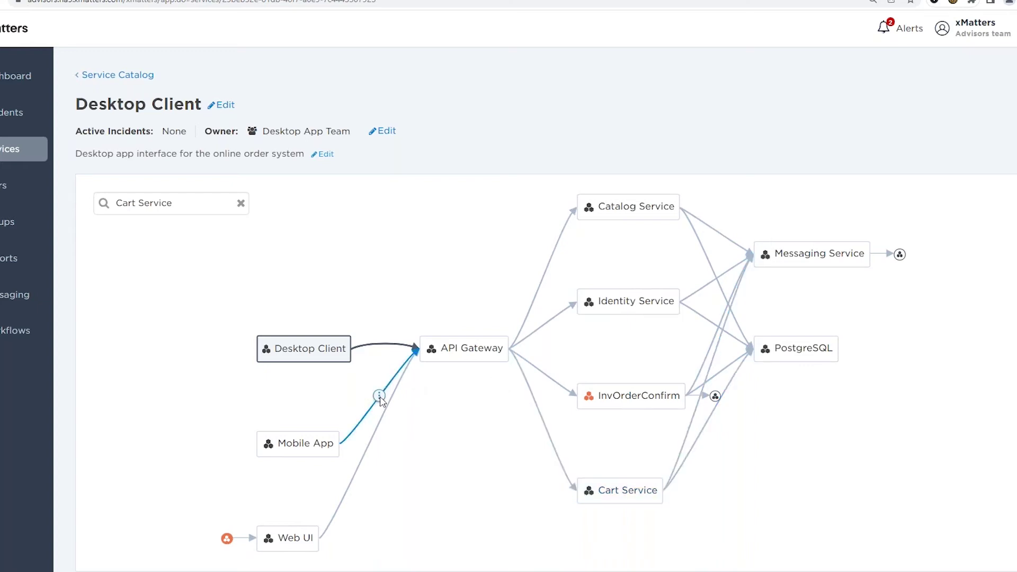
{"action": "left_click", "coordinate": [380, 397]}
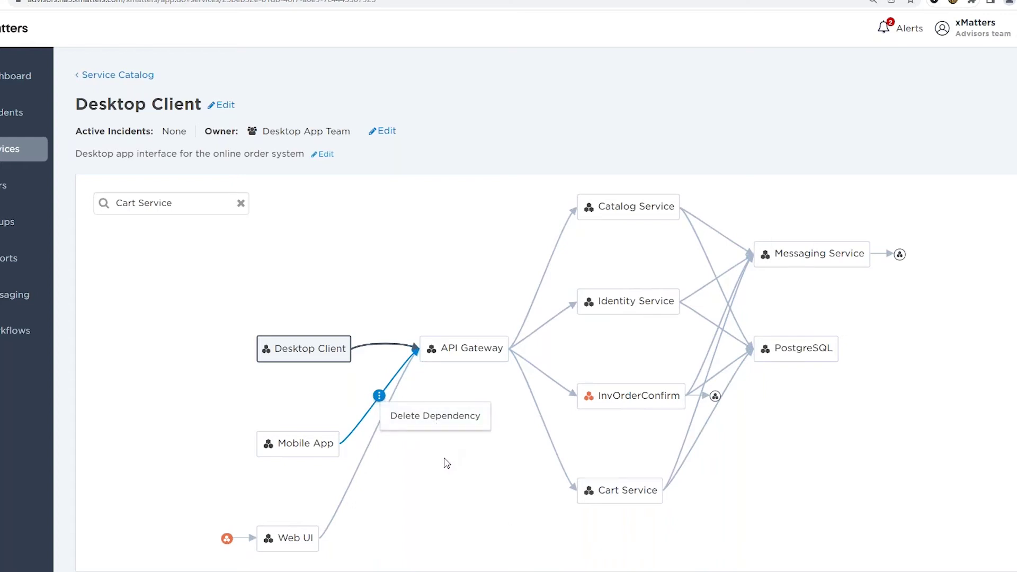
{"action": "left_click", "coordinate": [447, 463]}
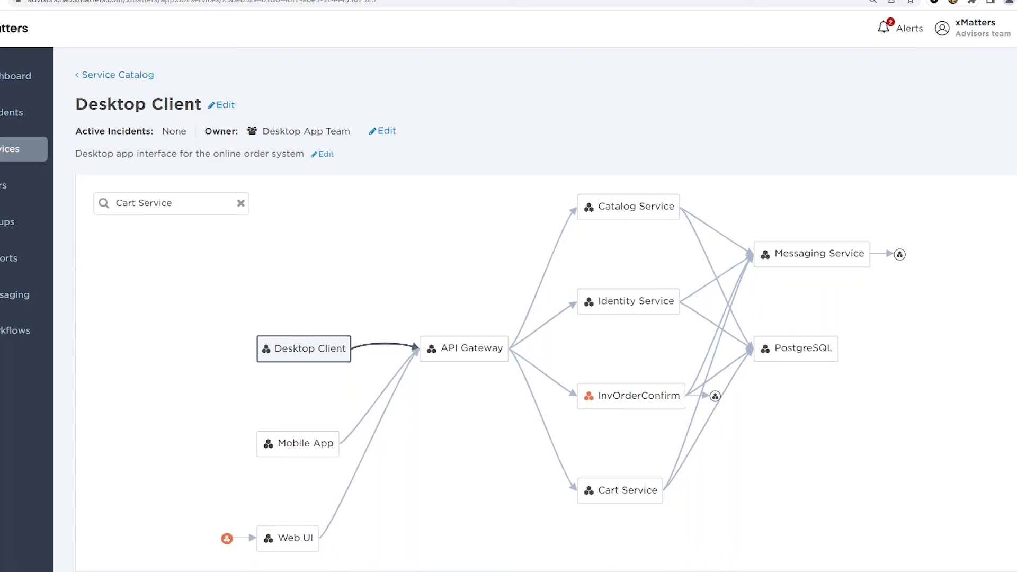
Start initiating a new incident with the Trigger an Incident form of the xMatters incident management workflow
{"action": "left_click", "coordinate": [13, 125]}
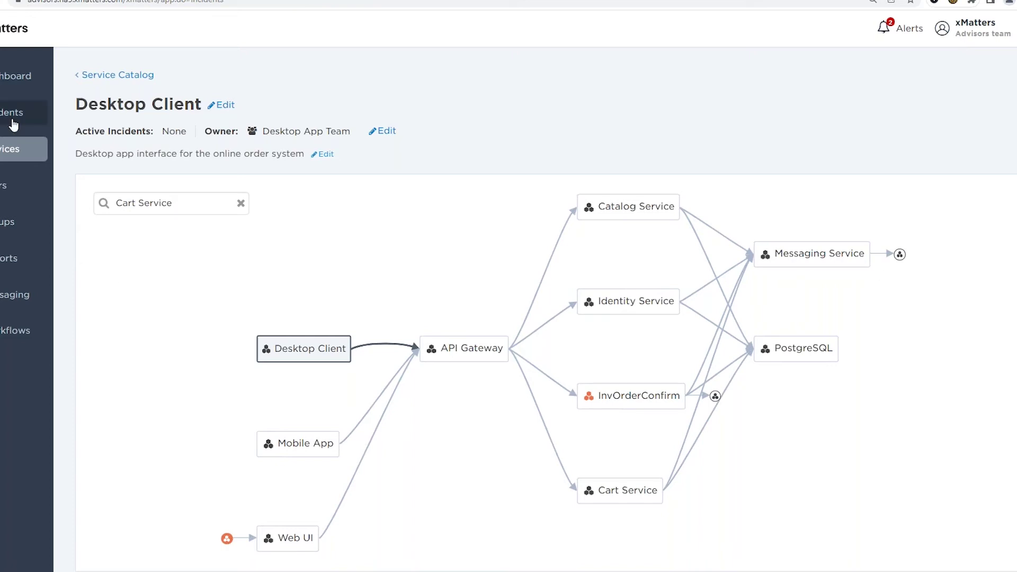
{"action": "left_click", "coordinate": [980, 79]}
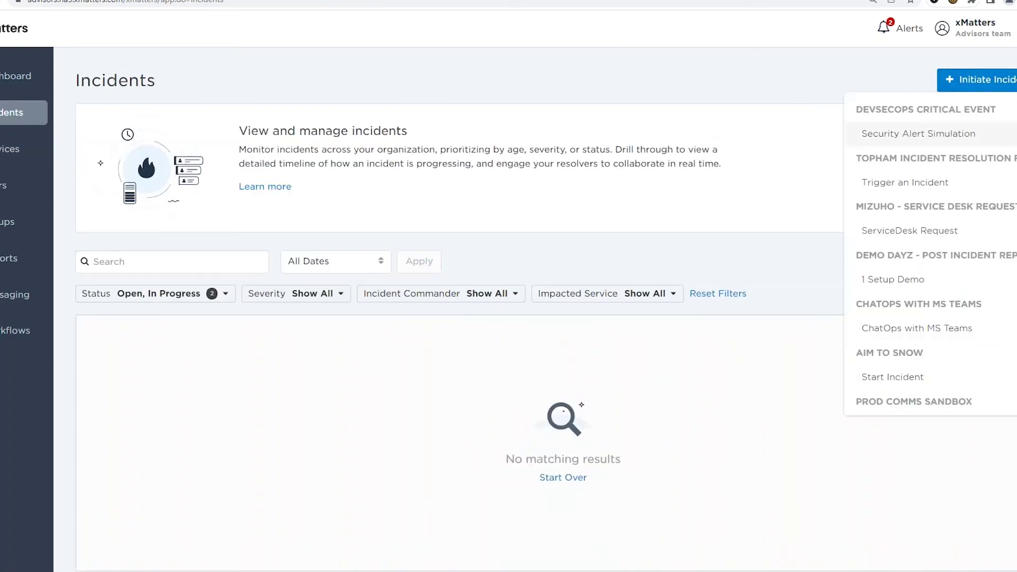
{"action": "scroll", "coordinate": [923, 405], "scroll_direction": "down", "scroll_amount": 2}
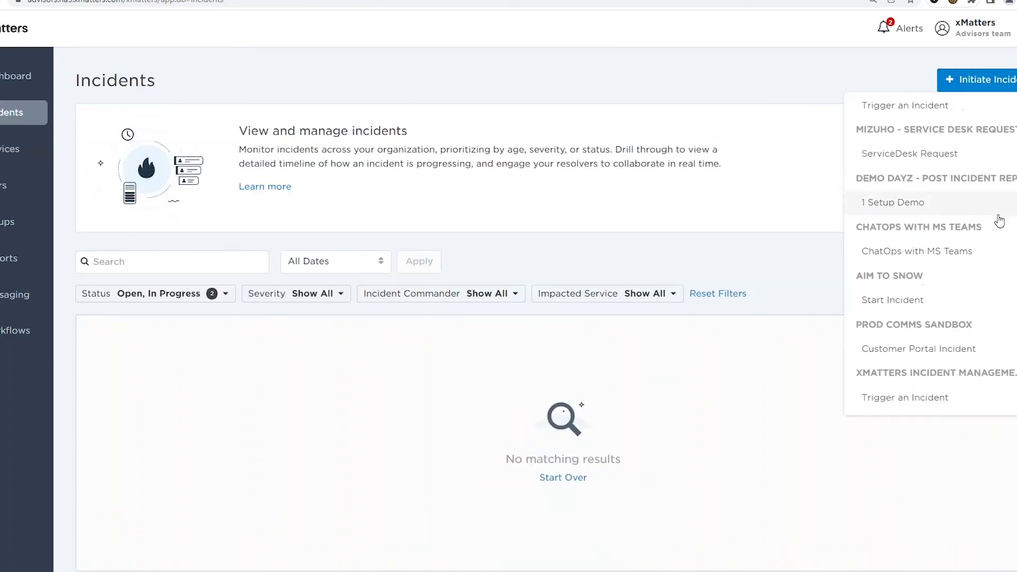
{"action": "left_click", "coordinate": [922, 400]}
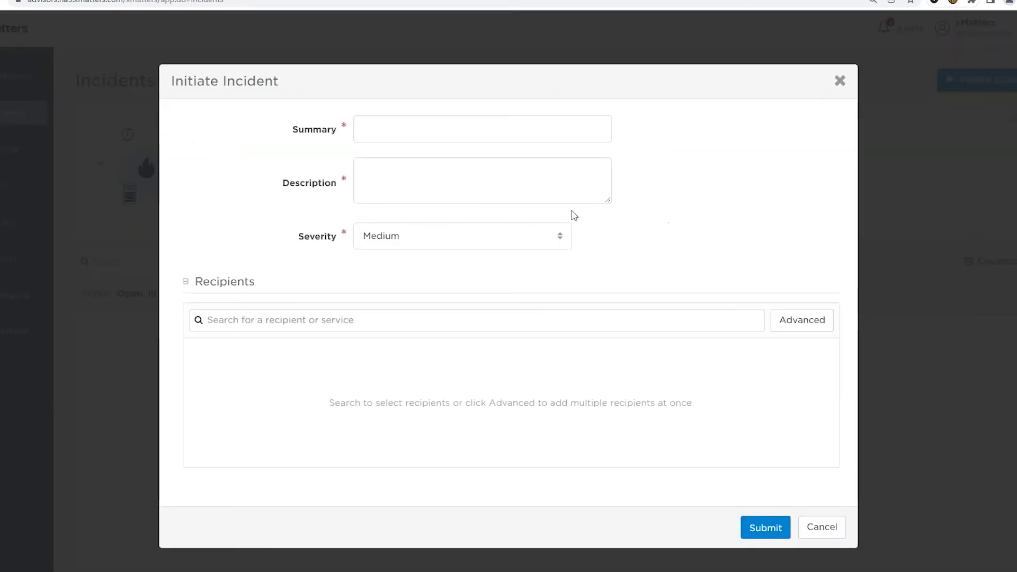
Enter the summary "Online Ordering System Failure" and the description "Users are unable to complete orders from the Mobile App and Desktop Client."
{"action": "left_click", "coordinate": [469, 132]}
{"action": "type", "text": "Online Or"}
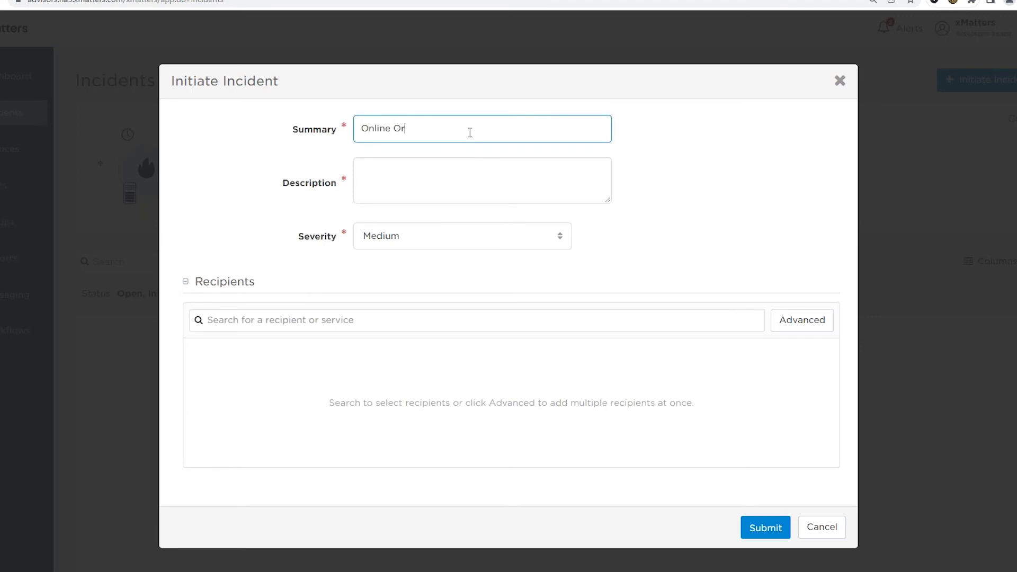
{"action": "type", "text": "dering System Failure"}
{"action": "key", "text": "Tab"}
{"action": "type", "text": "U"}
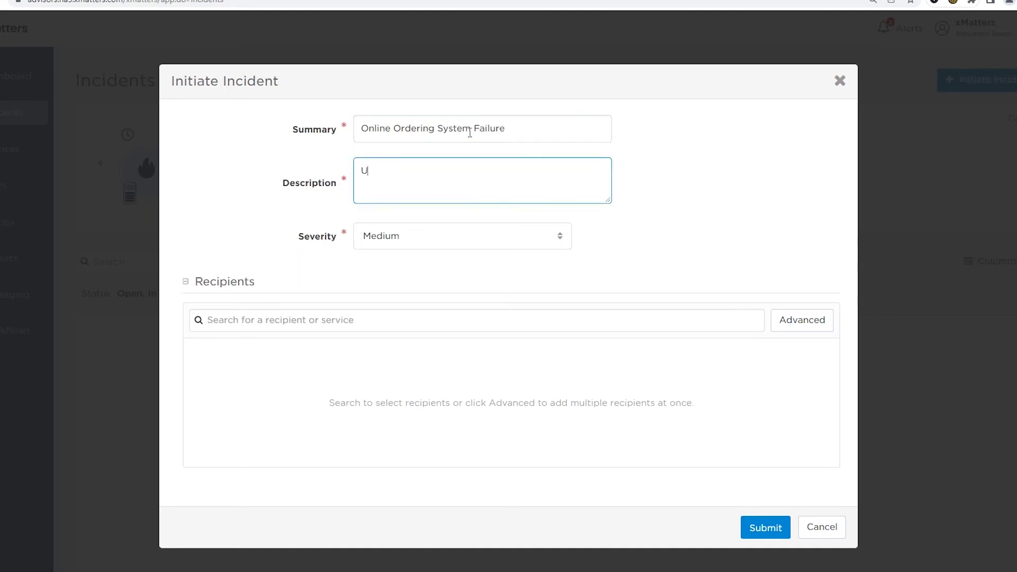
{"action": "type", "text": "sers are unable to complete "}
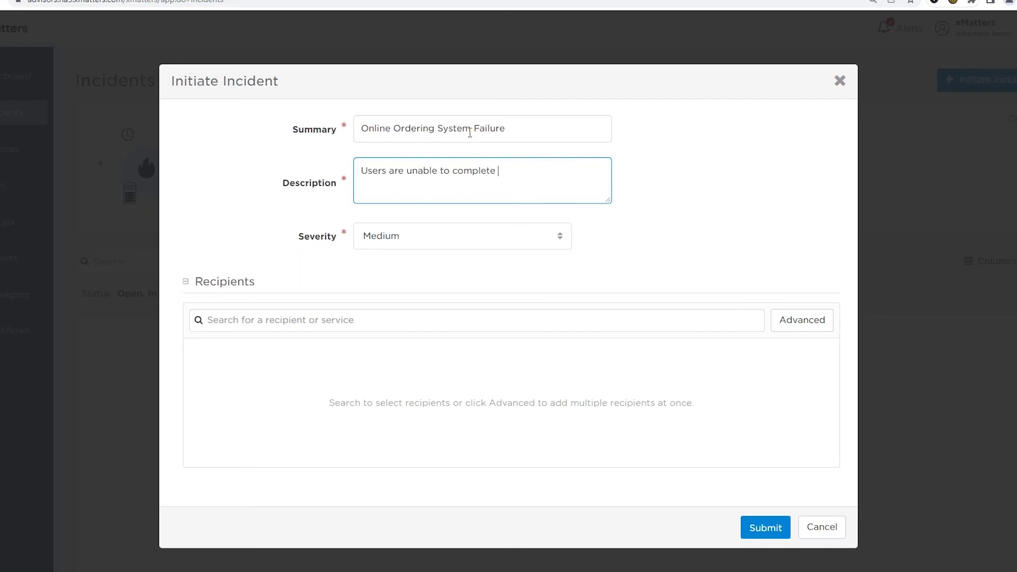
{"action": "type", "text": "orders from the Mobile App and Deskt"}
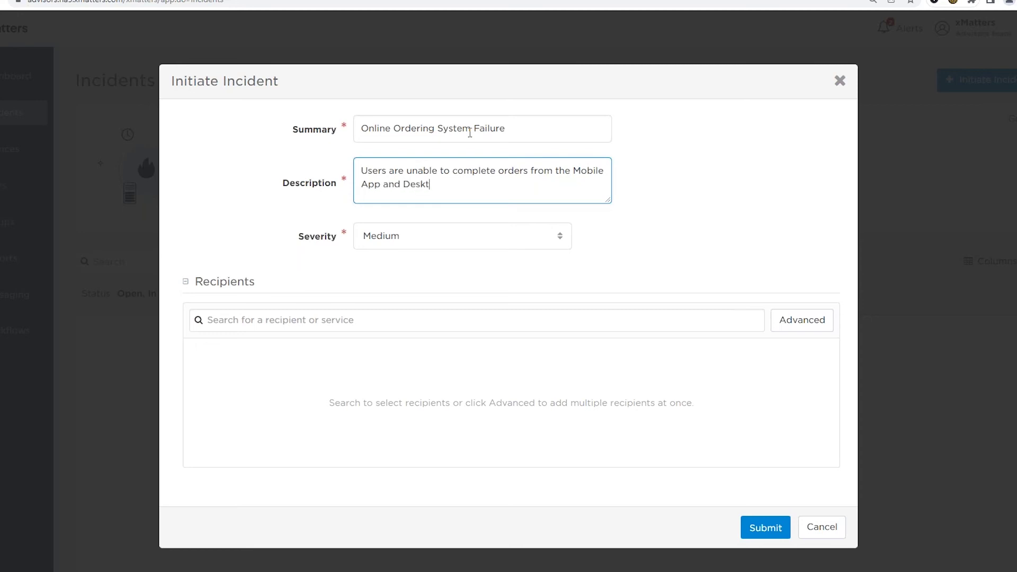
{"action": "type", "text": "op Client."}
Find the responding user by first name, add that person as the incident's recipient, and submit the incident
{"action": "left_click", "coordinate": [472, 329]}
{"action": "type", "text": "corey"}
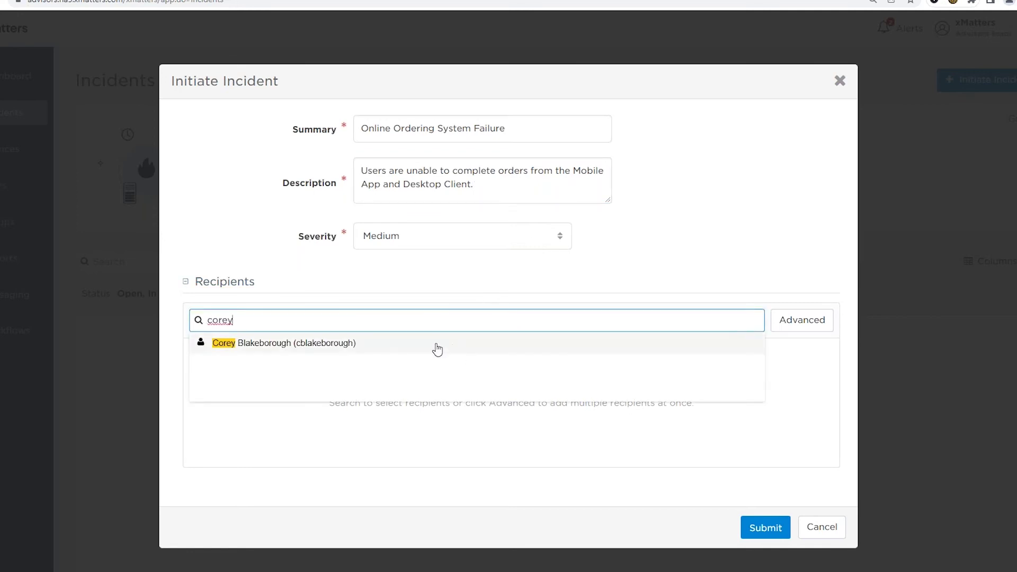
{"action": "left_click", "coordinate": [437, 349]}
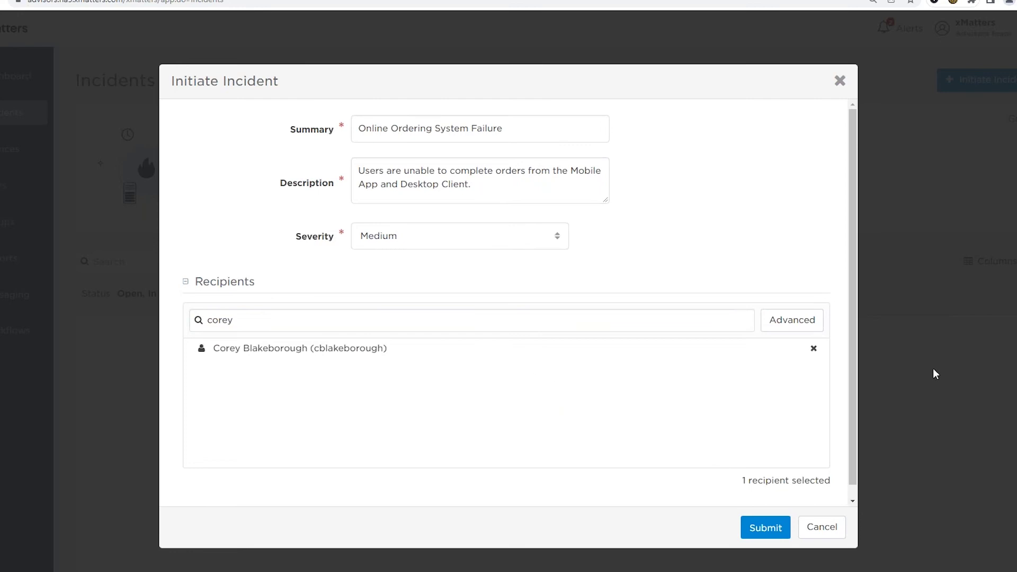
{"action": "left_click", "coordinate": [780, 528]}
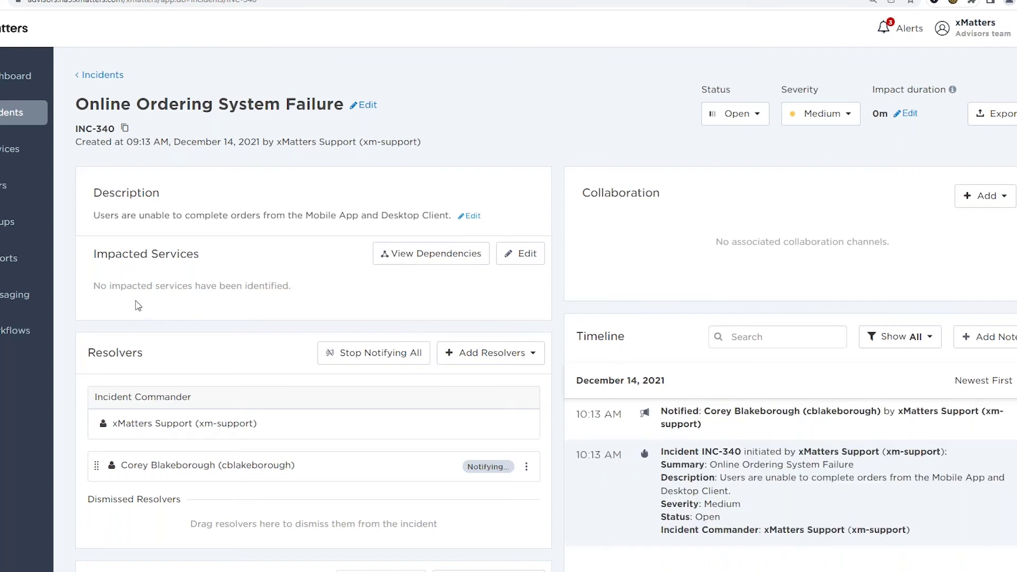
Add Mobile App and Desktop Client as the incident's impacted services and save the list
{"action": "left_click", "coordinate": [521, 254]}
{"action": "left_click", "coordinate": [525, 195]}
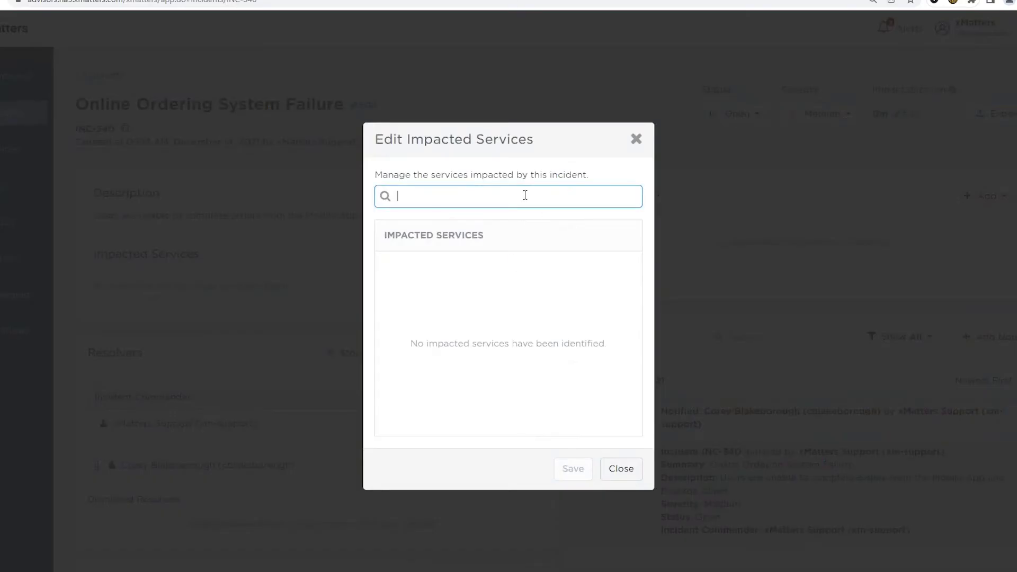
{"action": "type", "text": "Mobile App"}
{"action": "left_click", "coordinate": [478, 249]}
{"action": "left_click", "coordinate": [495, 188]}
{"action": "type", "text": "Desk"}
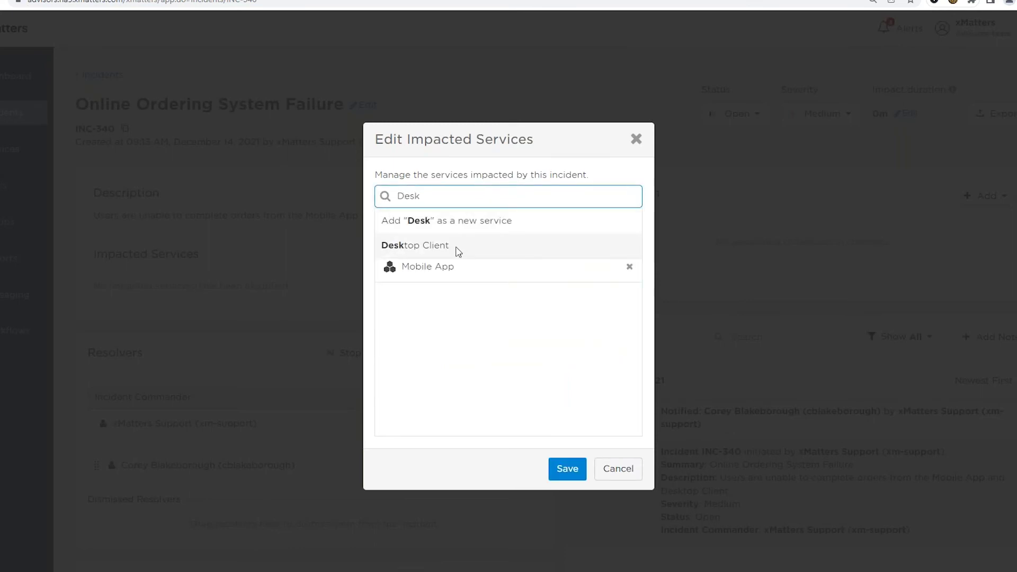
{"action": "left_click", "coordinate": [455, 248]}
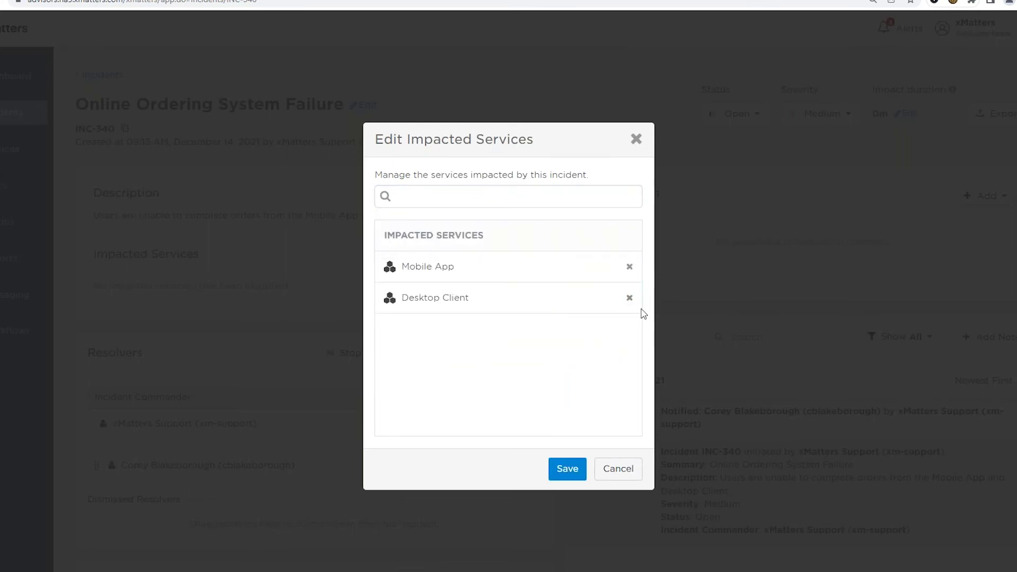
{"action": "left_click", "coordinate": [576, 473]}
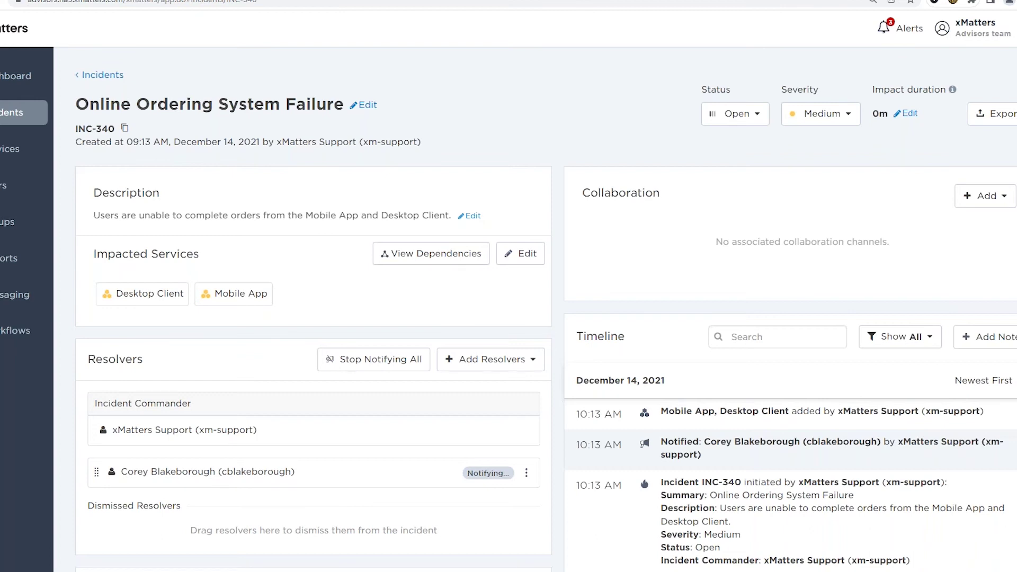
Notify the owner group of the impacted Desktop Client service to engage it as a resolver on the incident
{"action": "left_click", "coordinate": [173, 309]}
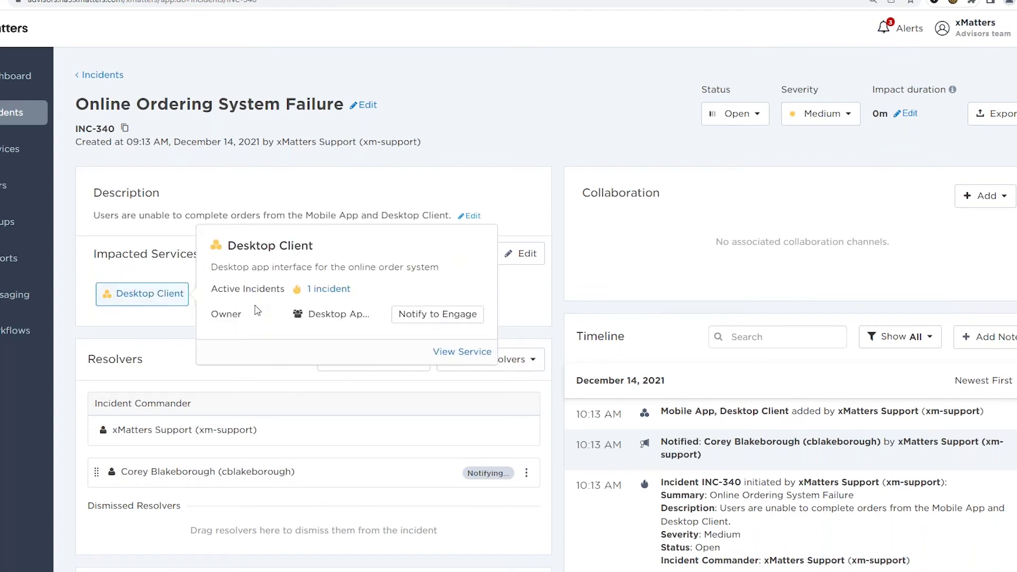
{"action": "mouse_move", "coordinate": [298, 293]}
{"action": "left_click", "coordinate": [434, 316]}
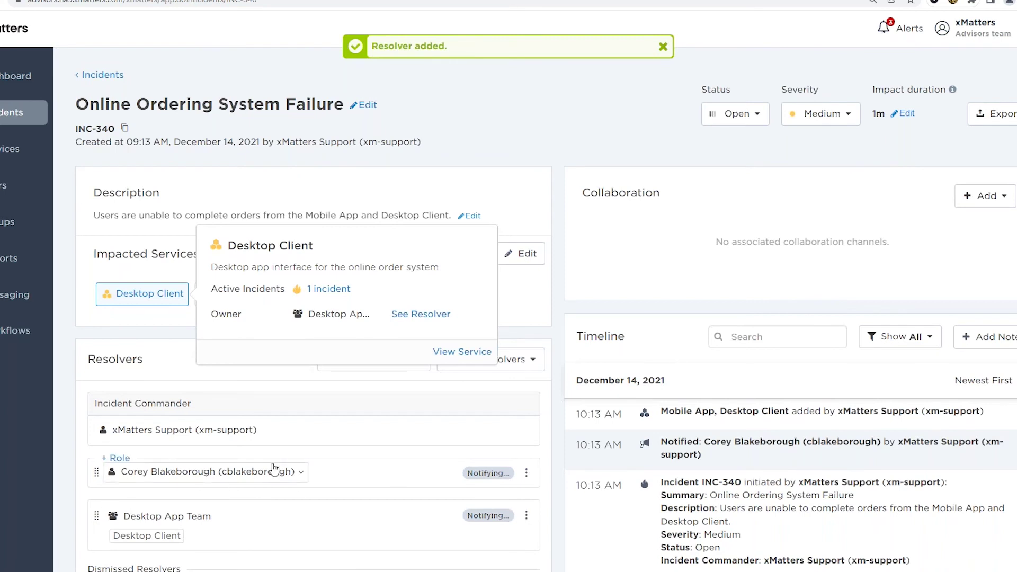
{"action": "scroll", "coordinate": [238, 467], "scroll_direction": "down", "scroll_amount": 1}
{"action": "scroll", "coordinate": [122, 400], "scroll_direction": "down", "scroll_amount": 2}
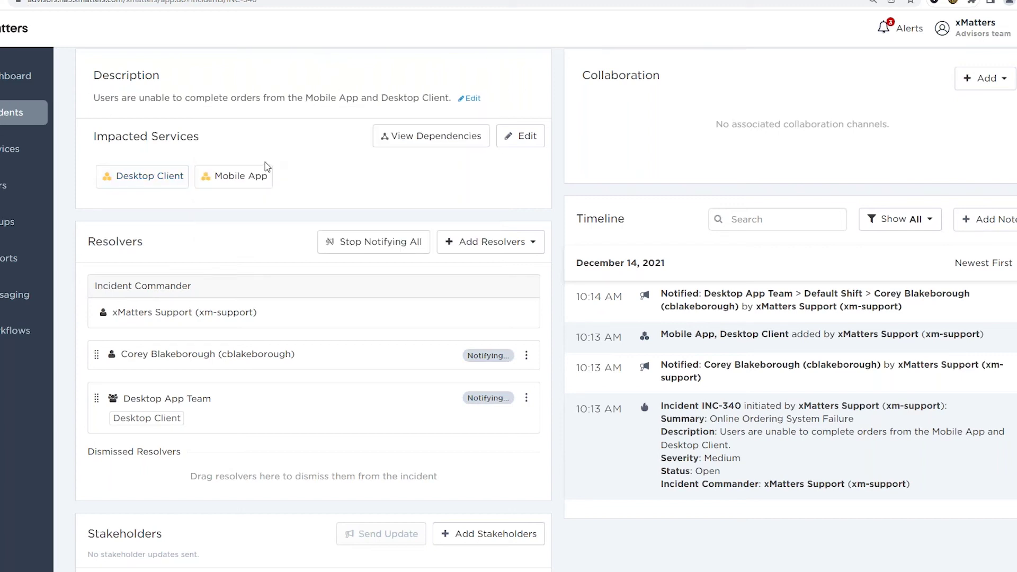
Review the owner details of the impacted Mobile App and Desktop Client services, and see the resolver for Desktop Client
{"action": "mouse_move", "coordinate": [250, 179]}
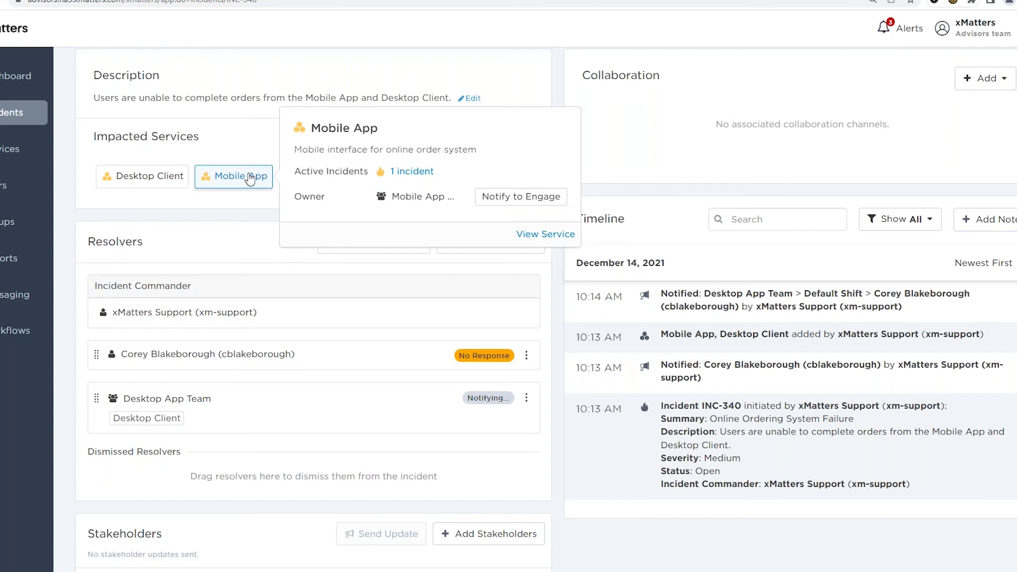
{"action": "mouse_move", "coordinate": [148, 177]}
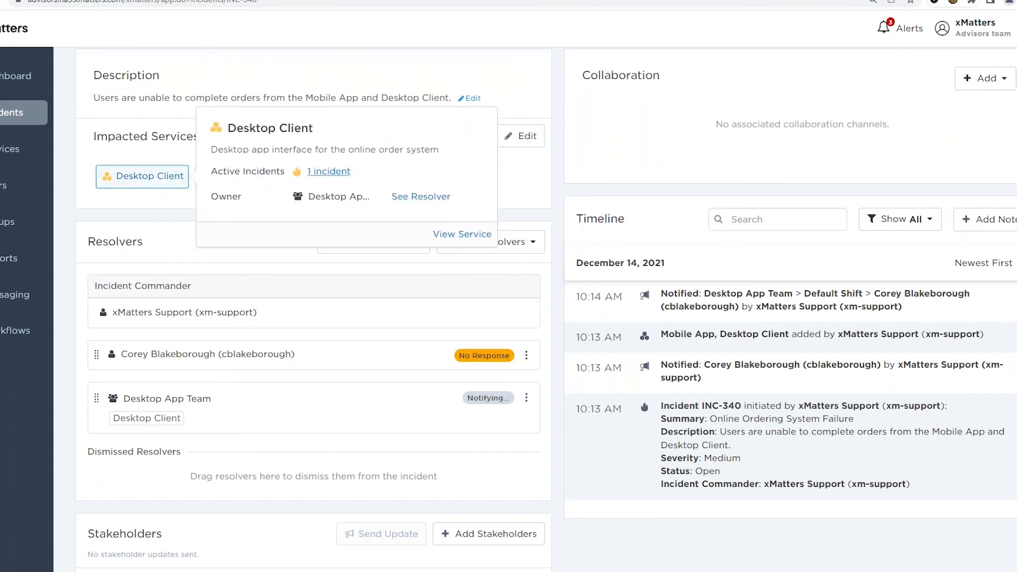
{"action": "left_click", "coordinate": [427, 204]}
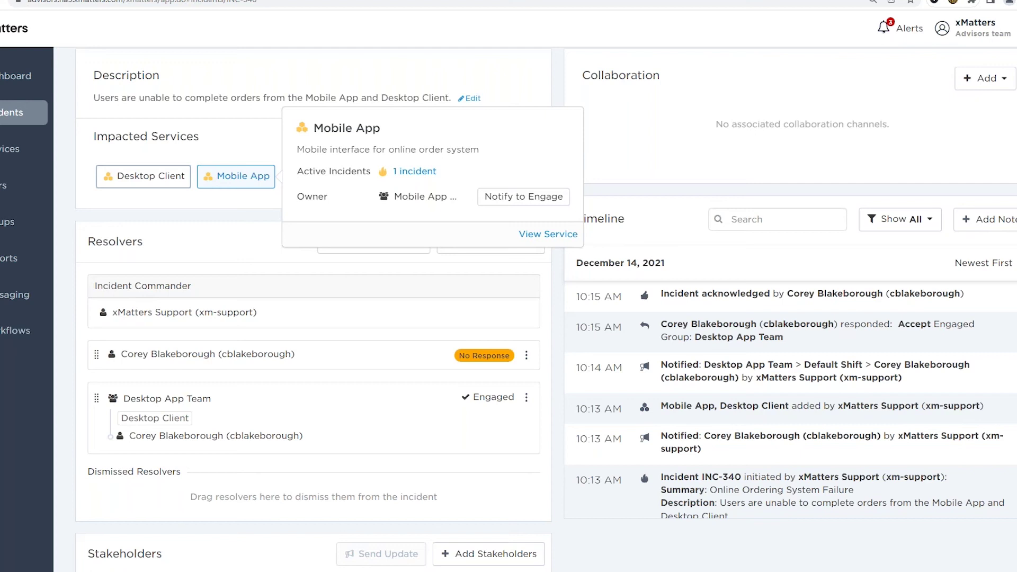
{"action": "left_click", "coordinate": [538, 69]}
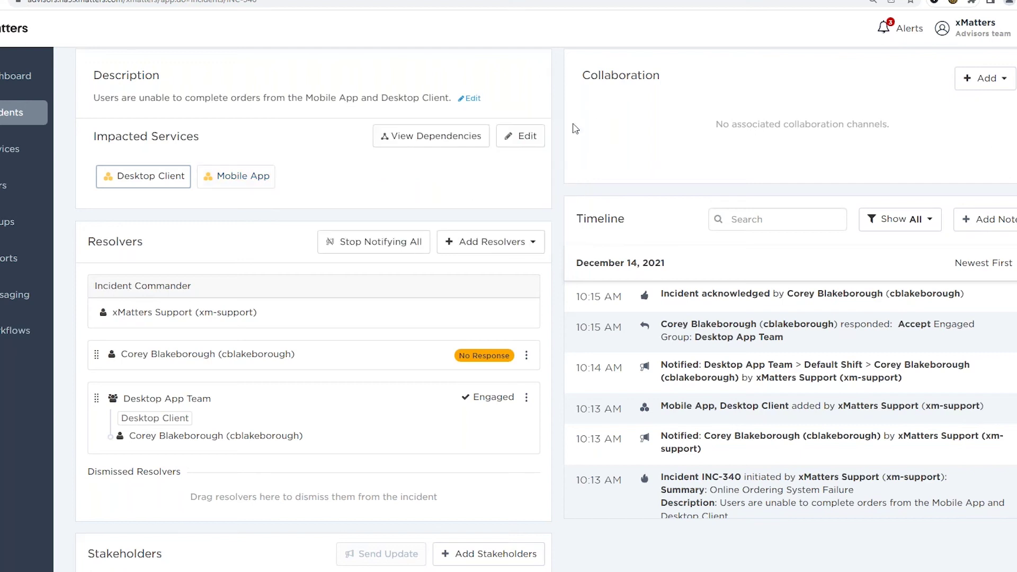
Open the dependency map of the incident's impacted services and inspect the details of the potential root cause, InvOrderConfirm
{"action": "scroll", "coordinate": [678, 222], "scroll_direction": "up", "scroll_amount": 2}
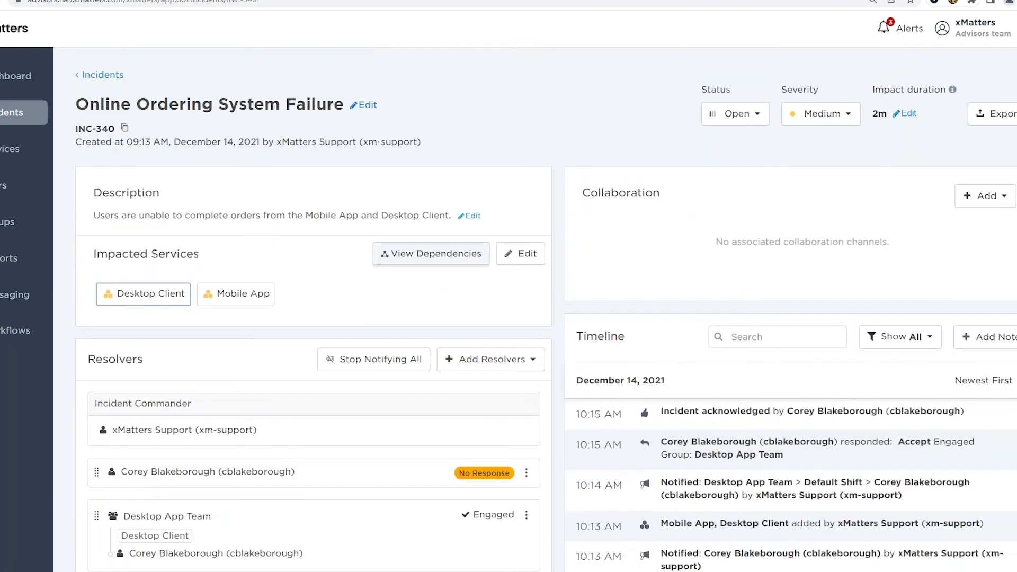
{"action": "left_click", "coordinate": [436, 256]}
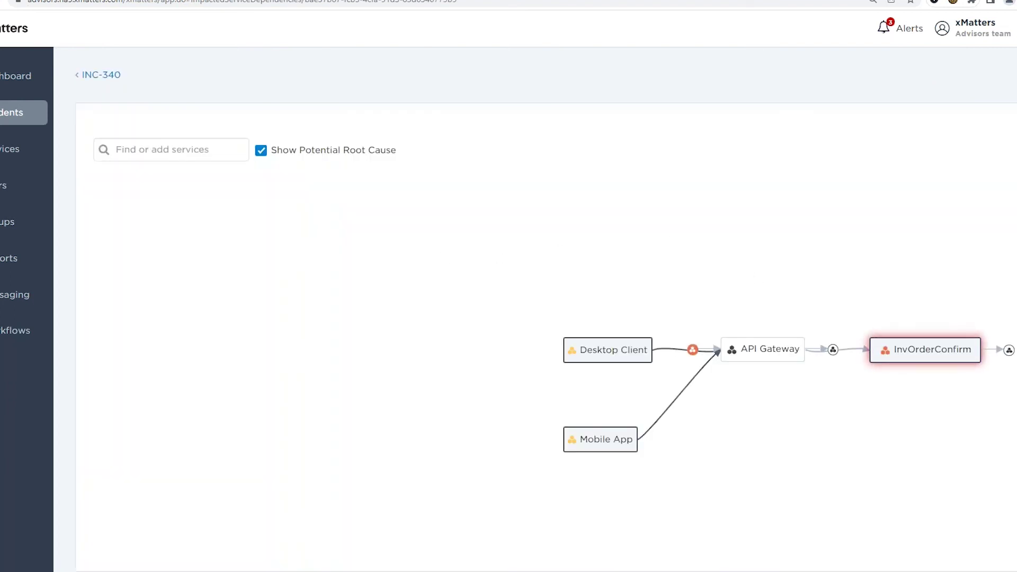
{"action": "left_click_drag", "start_coordinate": [936, 456], "coordinate": [748, 450]}
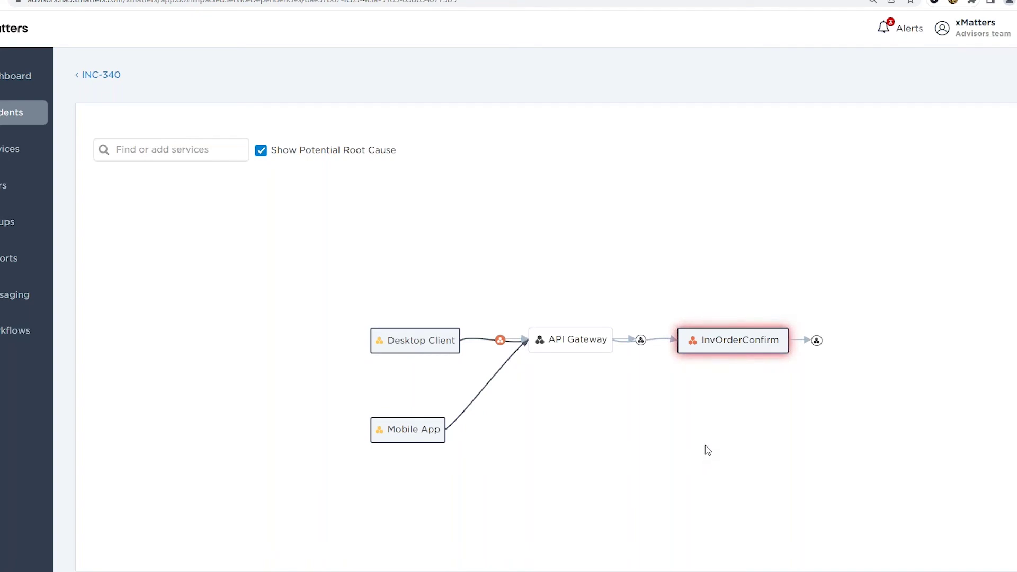
{"action": "left_click", "coordinate": [738, 354]}
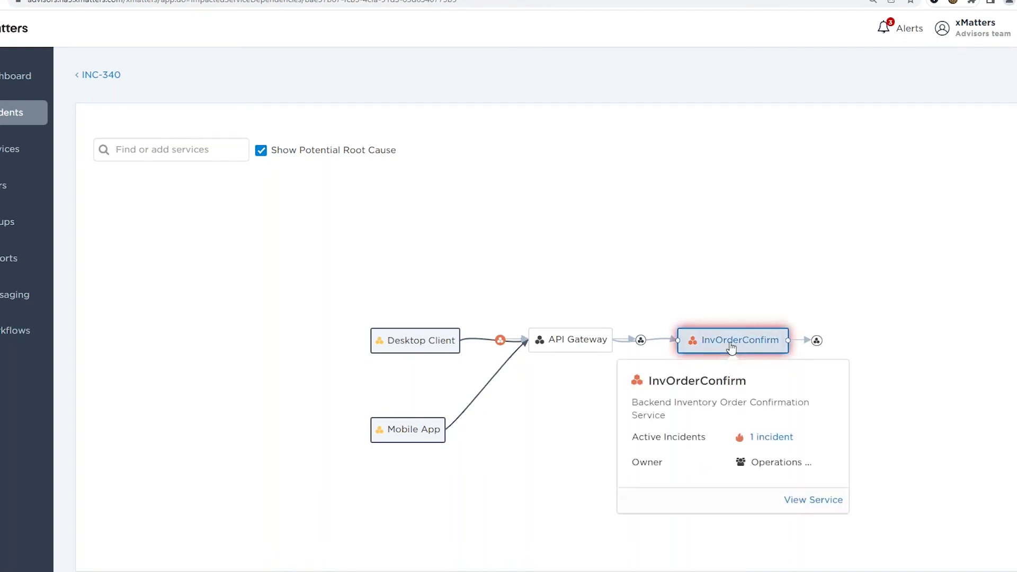
{"action": "mouse_move", "coordinate": [738, 444]}
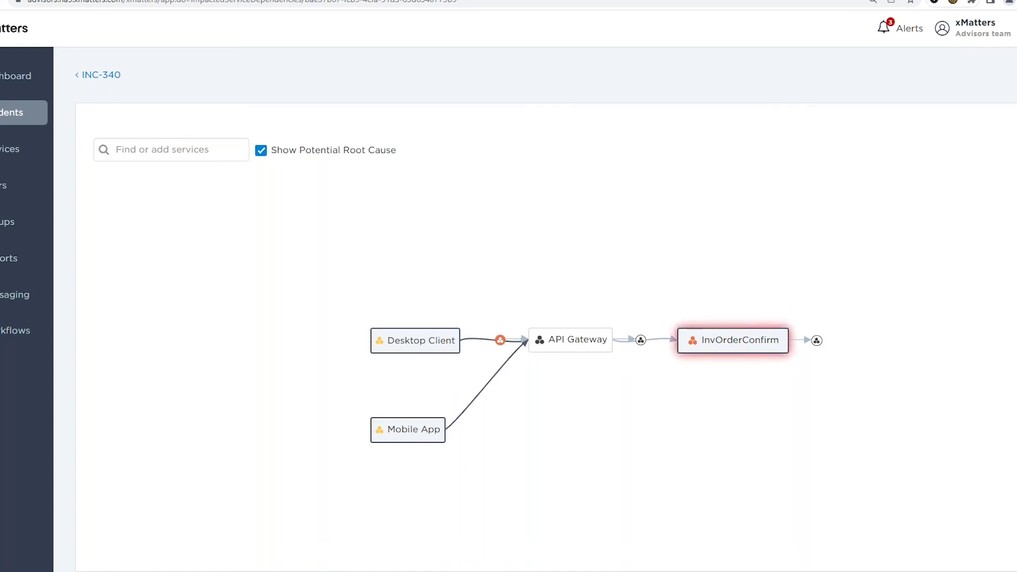
{"action": "left_click", "coordinate": [711, 352]}
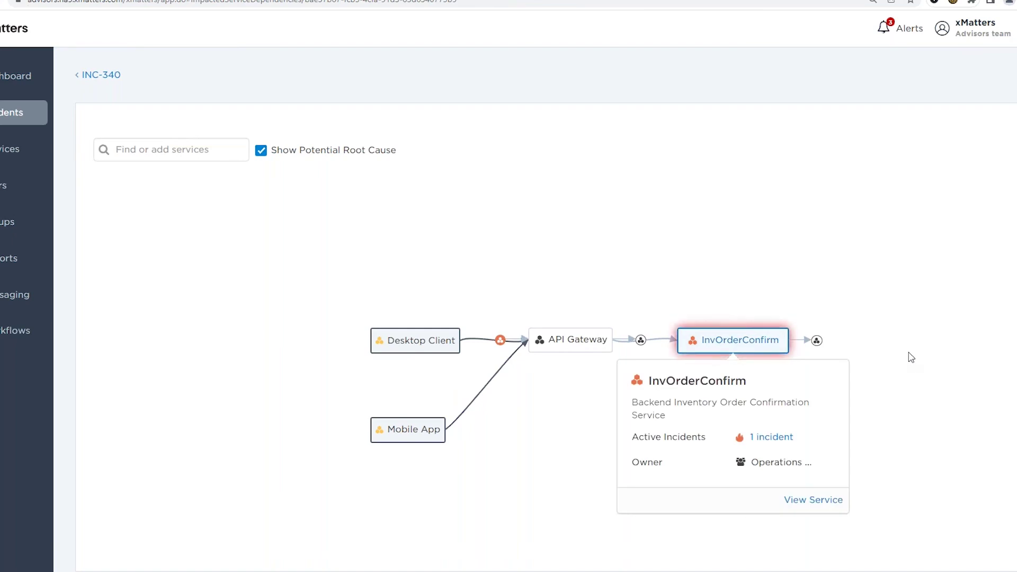